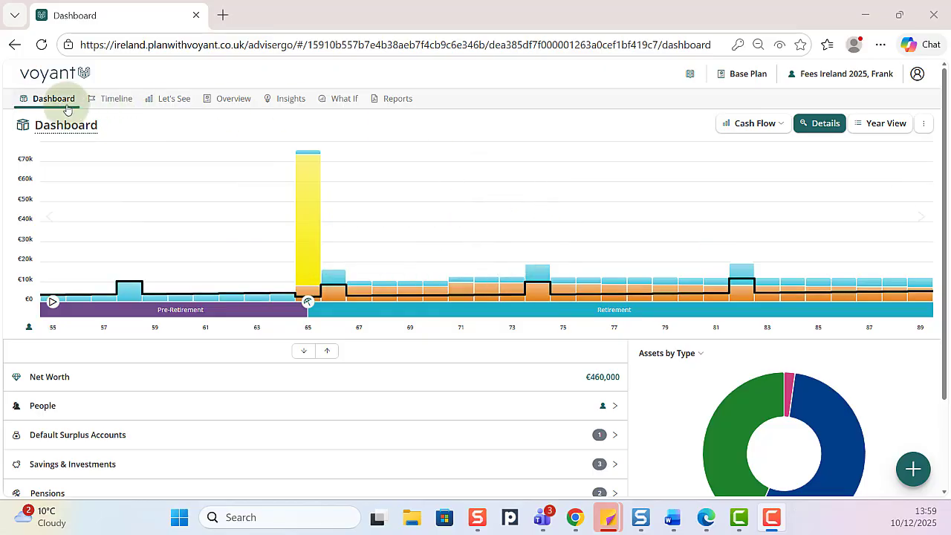
# Step: Review the default product and ongoing advice fees in the plan settings' Fees & Taxation section
pyautogui.scroll(-3, 65, 282)
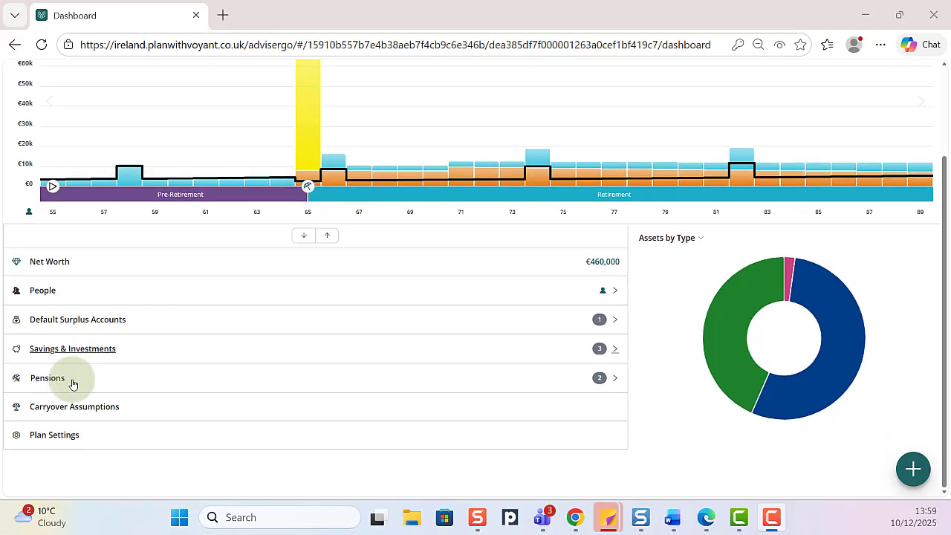
pyautogui.click(61, 435)
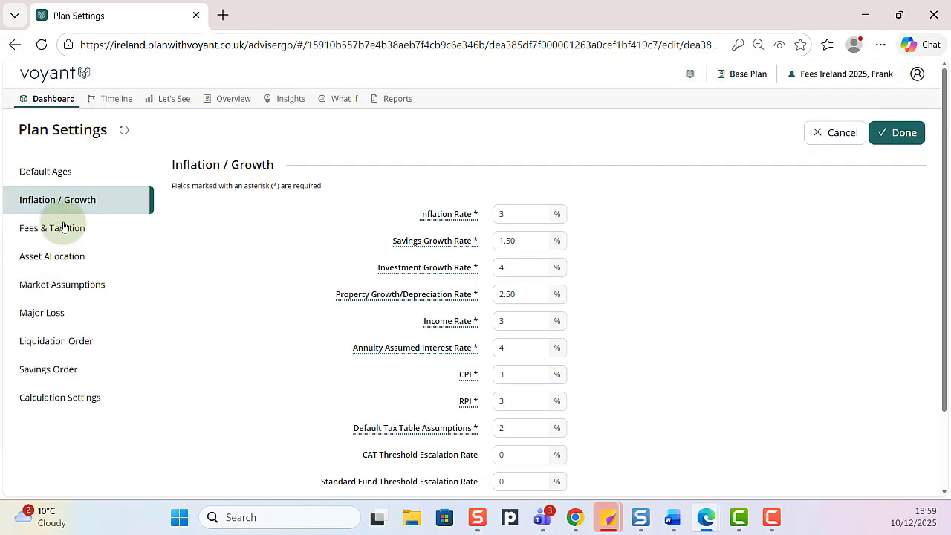
pyautogui.click(63, 229)
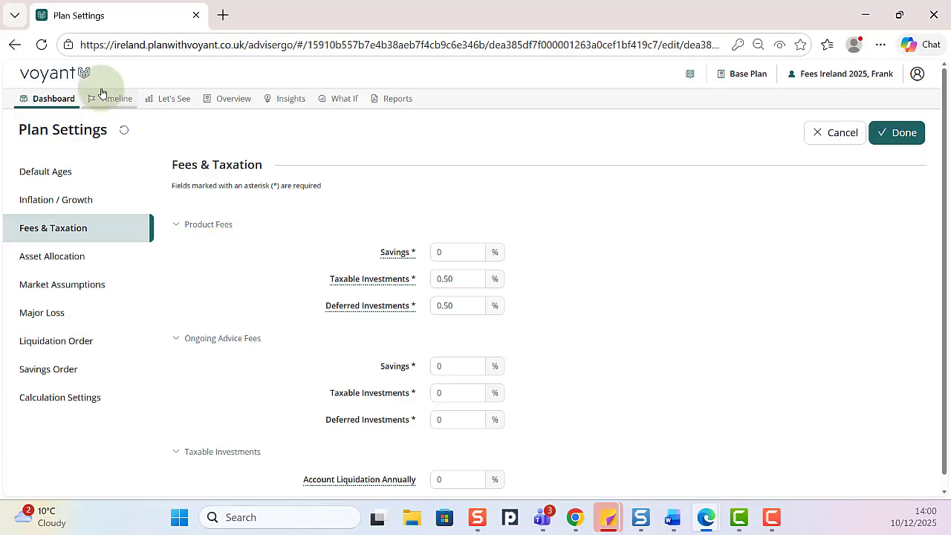
# Step: Return to the dashboard and expand the Savings & Investments and Pensions lists to view the plan's accounts
pyautogui.click(63, 100)
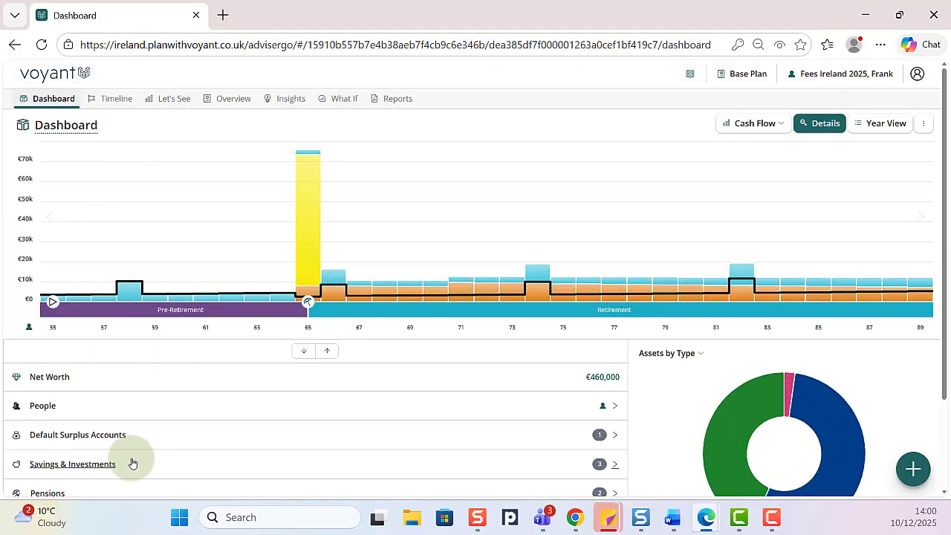
pyautogui.click(130, 464)
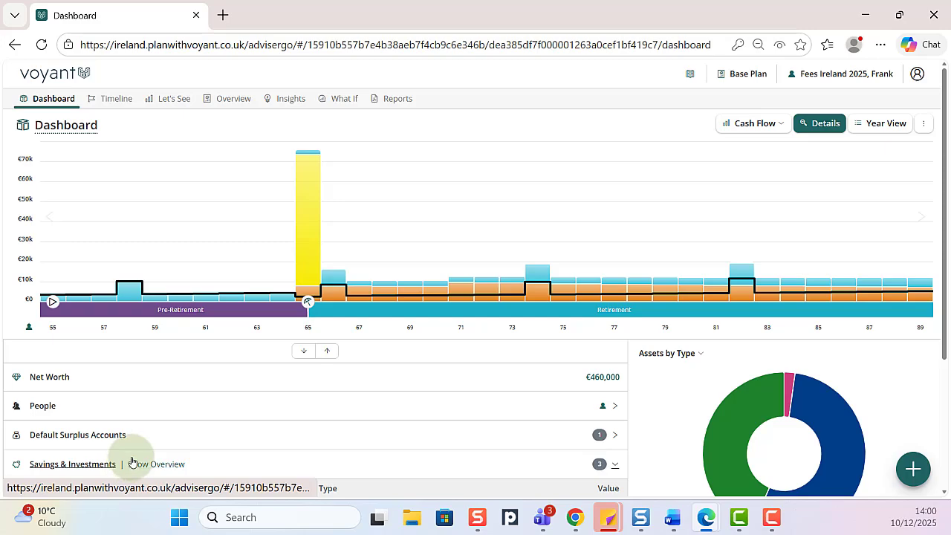
pyautogui.scroll(-2, 148, 475)
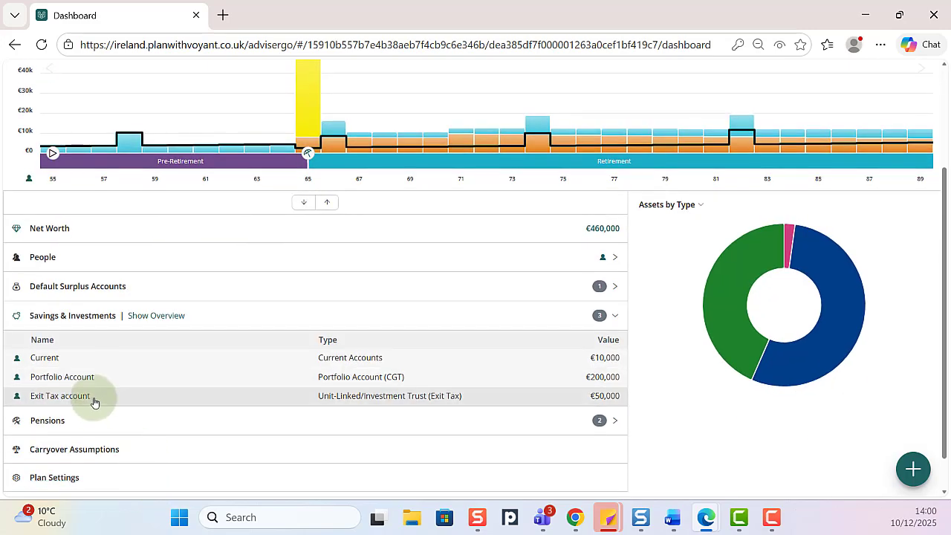
pyautogui.click(95, 423)
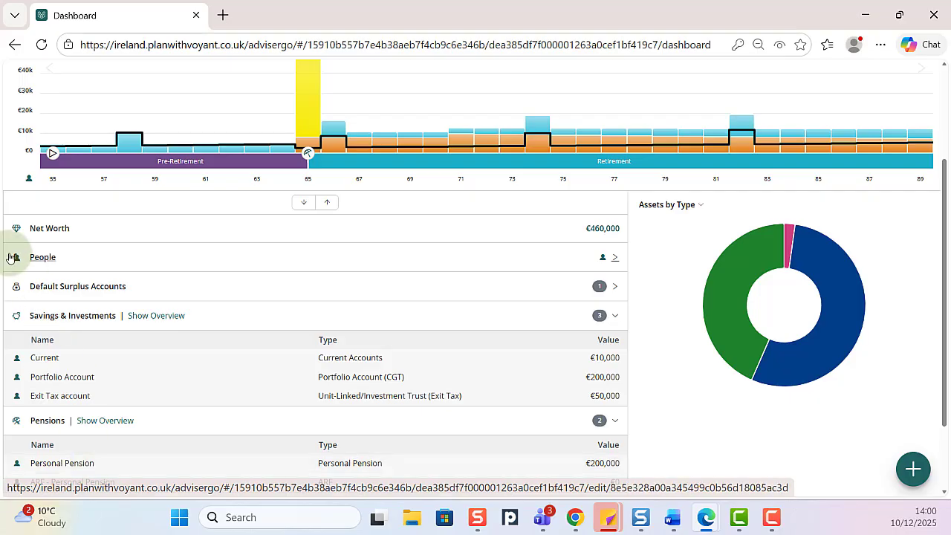
pyautogui.scroll(2, 65, 238)
pyautogui.scroll(-2, 174, 314)
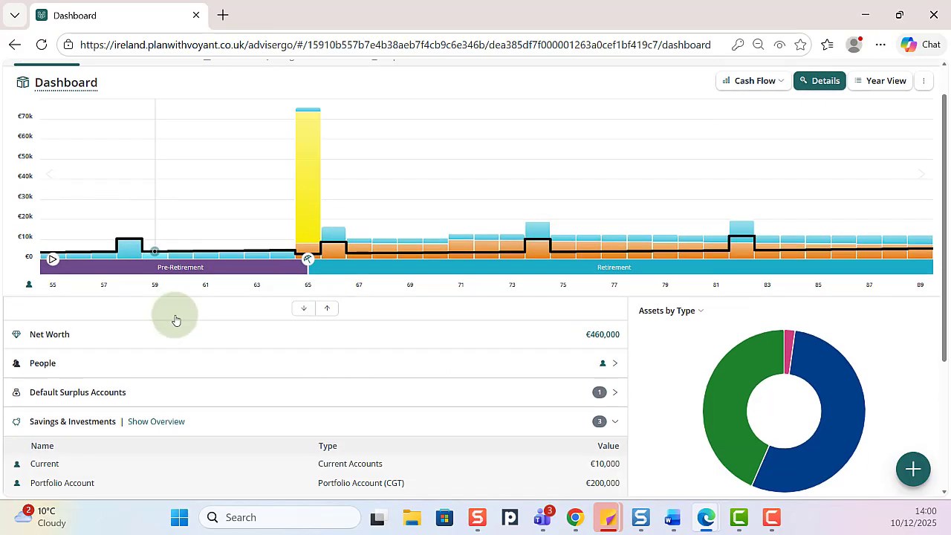
# Step: Open the Exit Tax account and review its basics, growth rate and fee settings
pyautogui.click(126, 401)
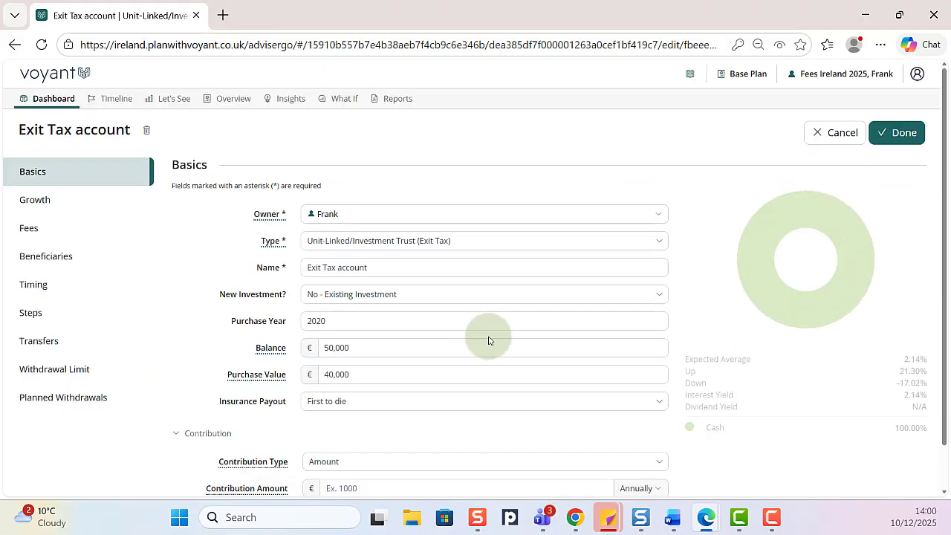
pyautogui.scroll(-1, 489, 340)
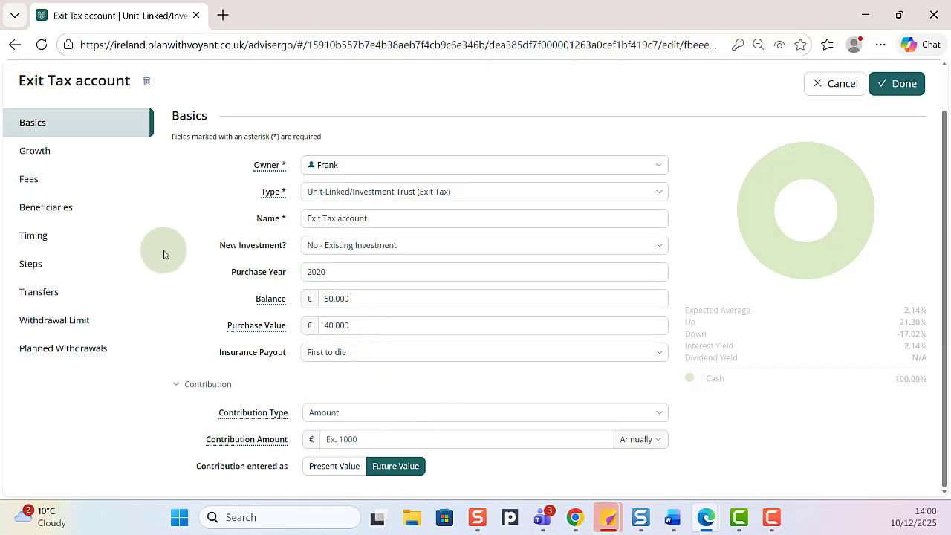
pyautogui.click(41, 150)
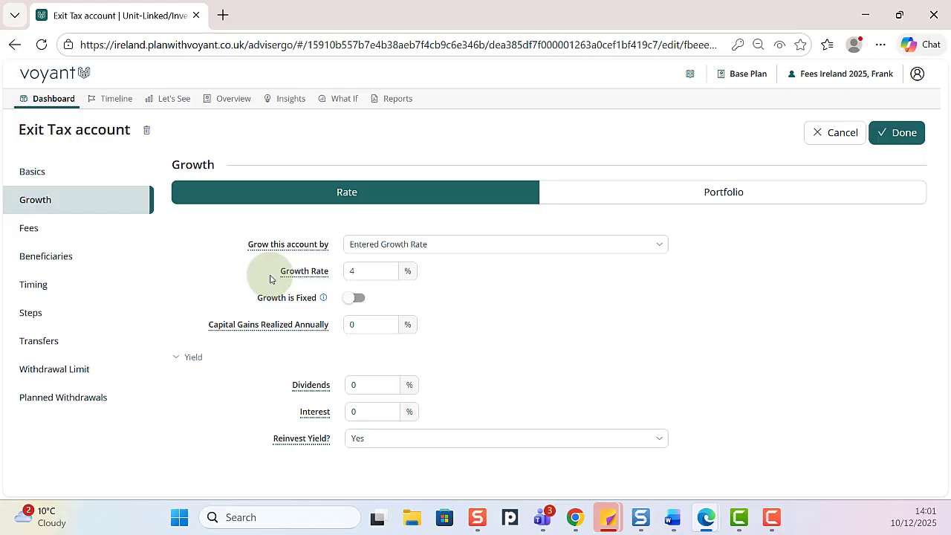
pyautogui.click(47, 229)
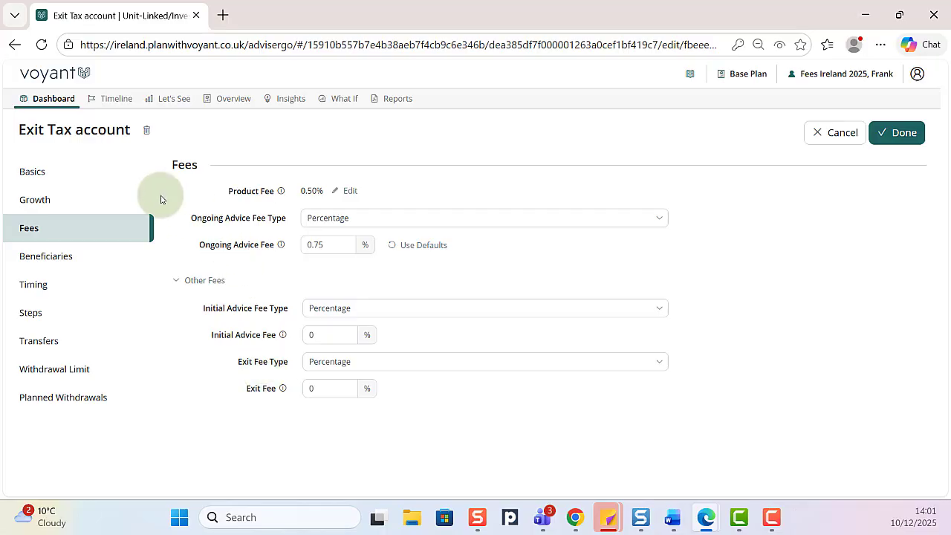
# Step: Examine the Exit Tax account's expanded 2025 investment details in the Year View, including net growth, withdrawals and fees
pyautogui.click(66, 101)
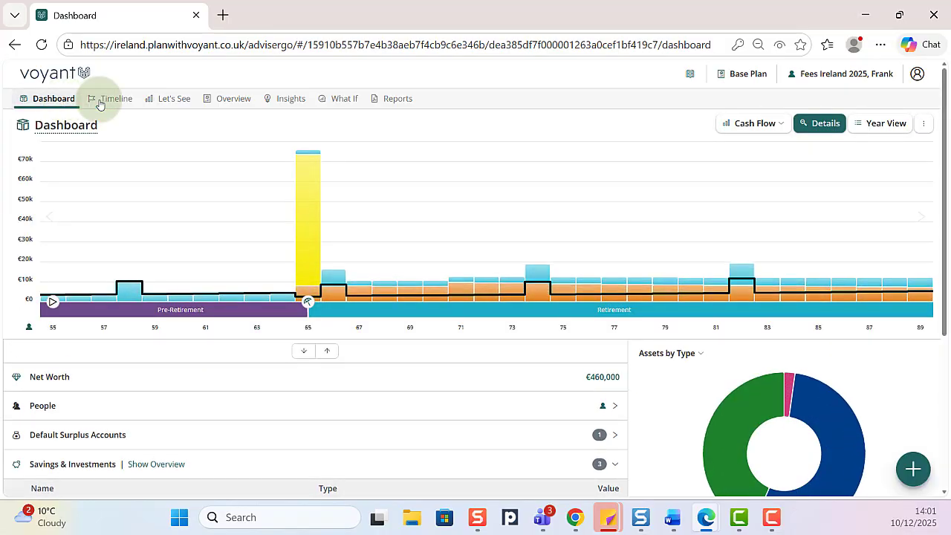
pyautogui.click(891, 123)
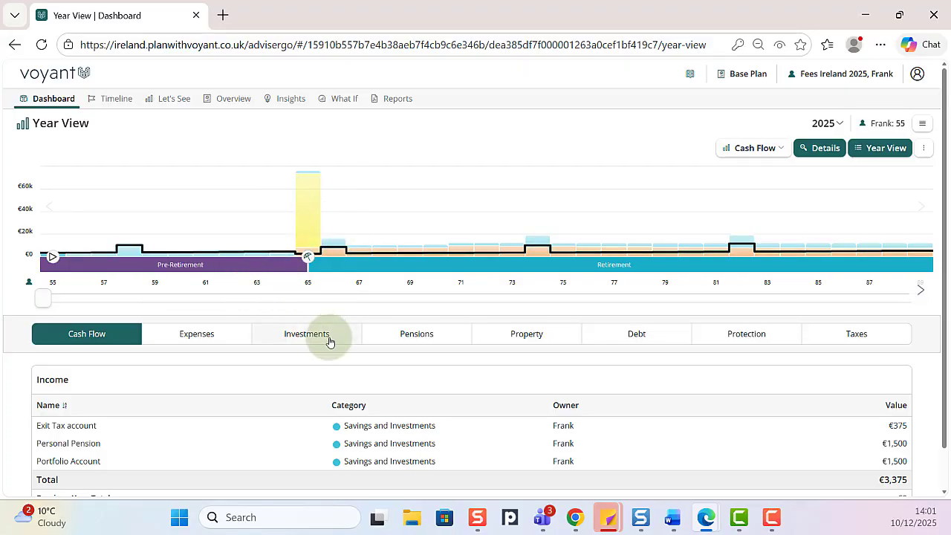
pyautogui.click(330, 341)
pyautogui.scroll(-1, 276, 371)
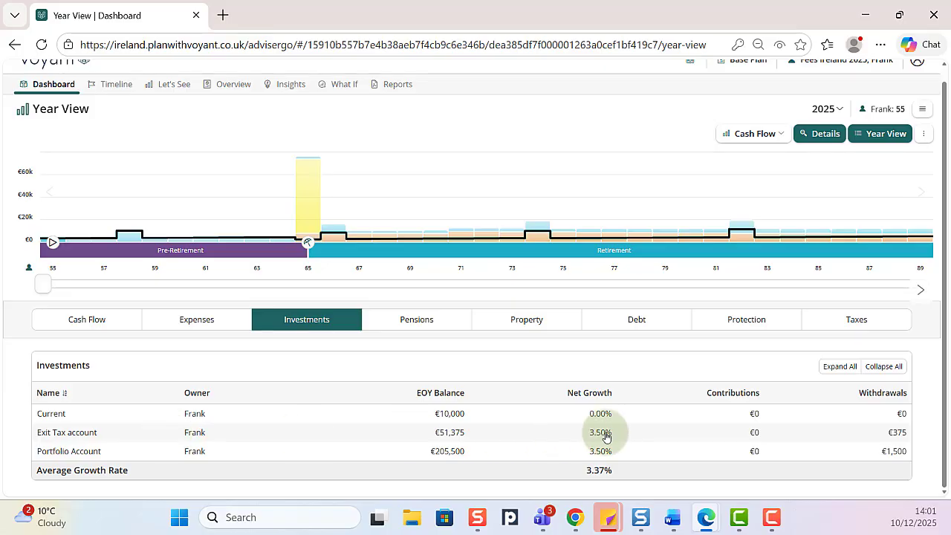
pyautogui.click(170, 434)
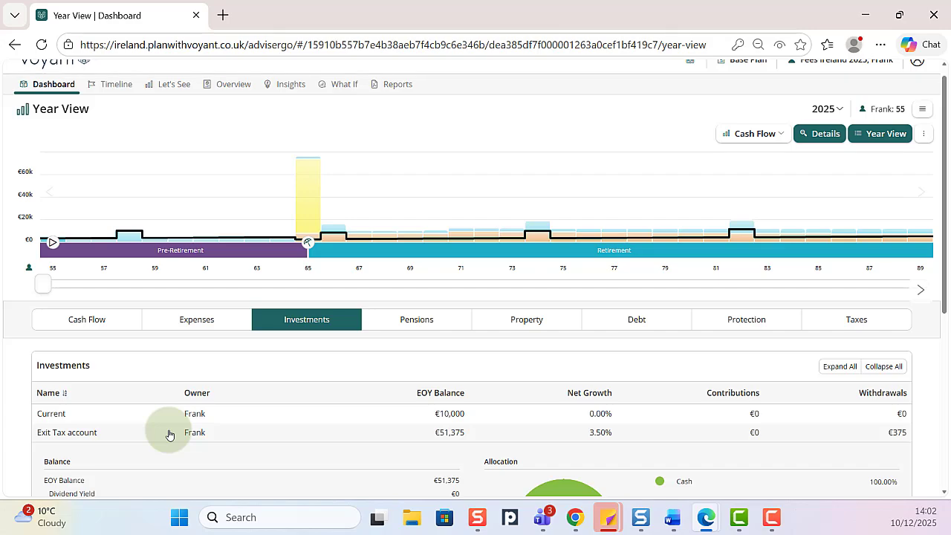
pyautogui.scroll(-5, 169, 434)
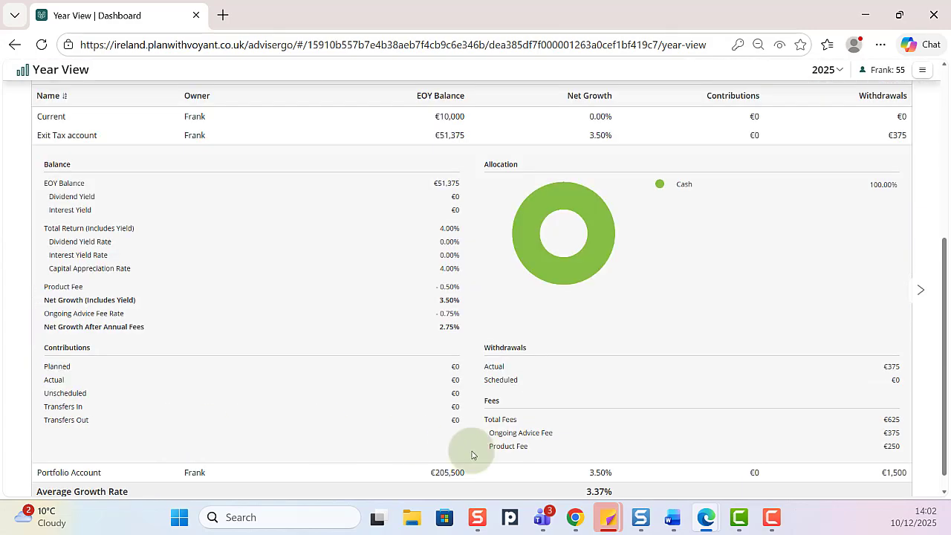
pyautogui.scroll(-1, 574, 434)
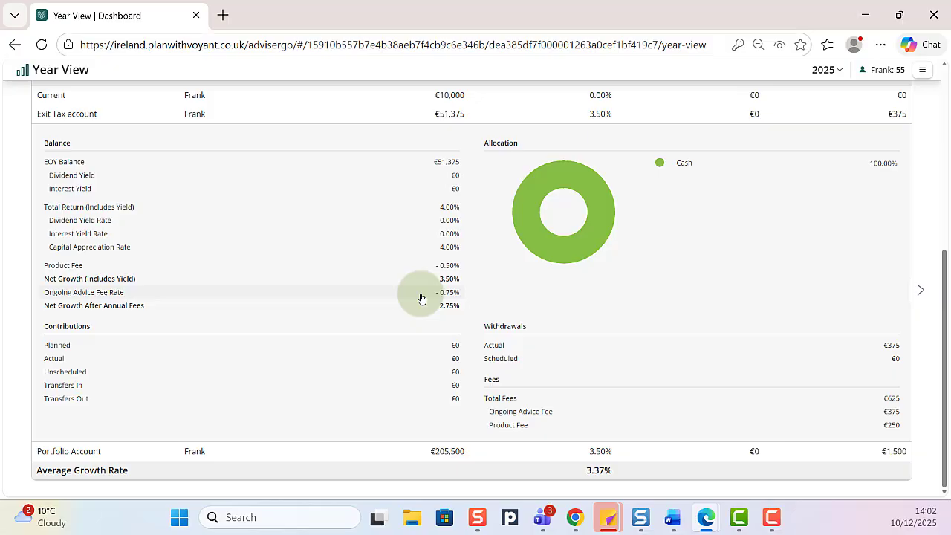
# Step: Check the payment source of the Exit Tax account's ongoing advice fee under expenses, and review the 2025 cash flow income
pyautogui.scroll(5, 420, 299)
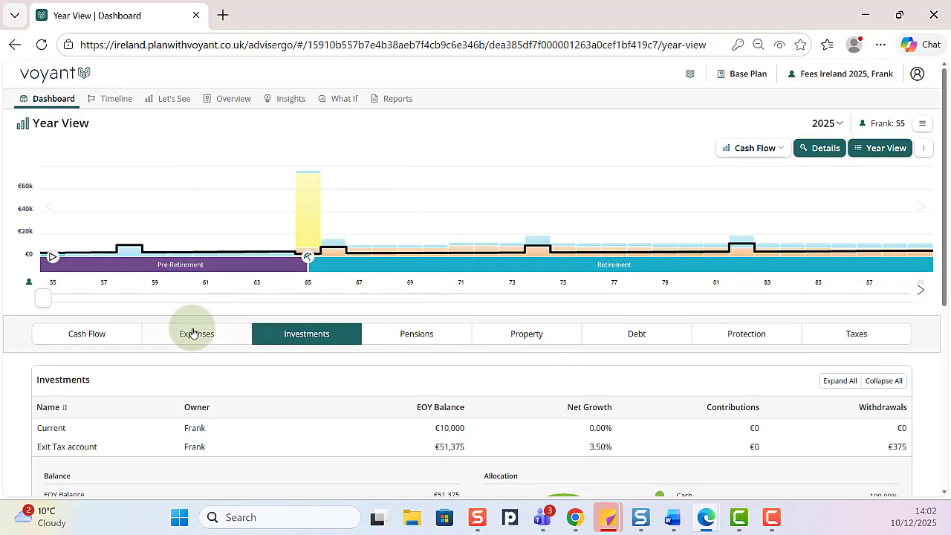
pyautogui.click(195, 334)
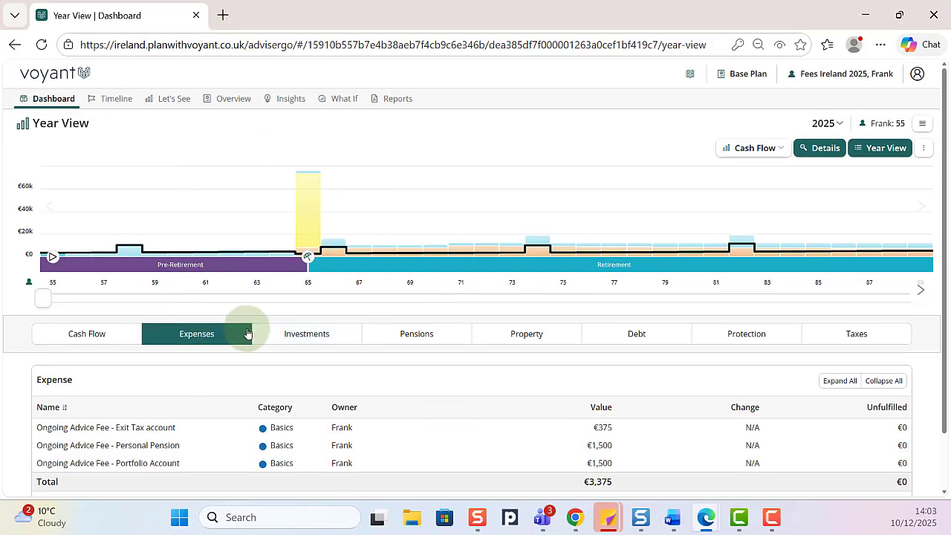
pyautogui.scroll(-1, 237, 332)
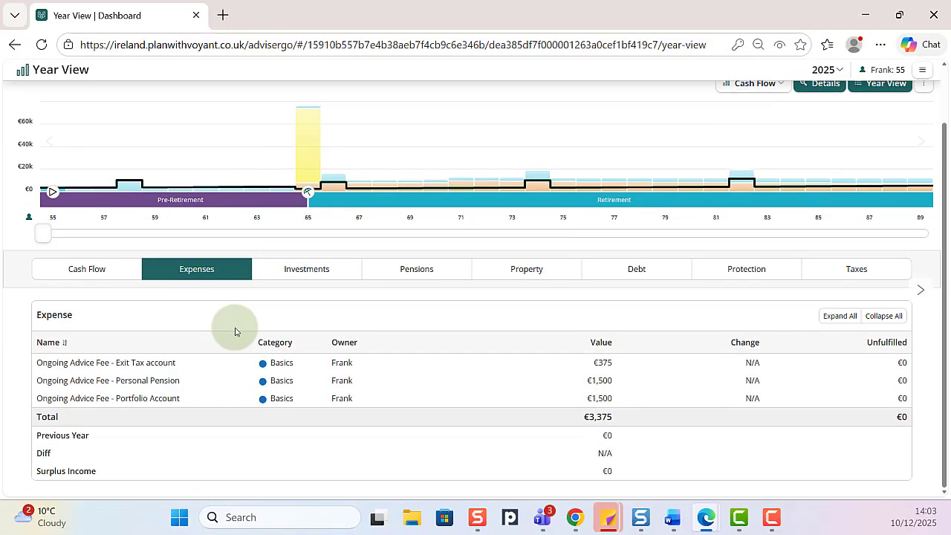
pyautogui.click(173, 363)
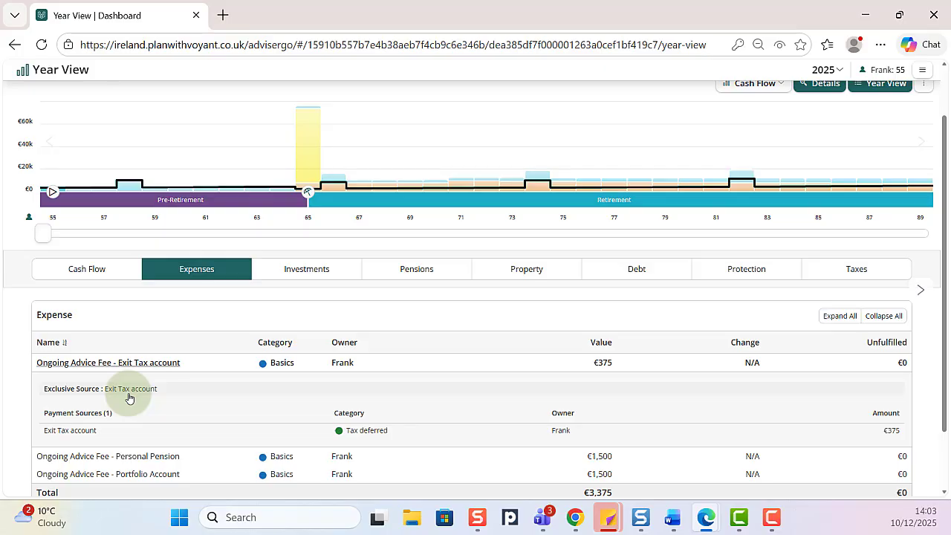
pyautogui.click(86, 269)
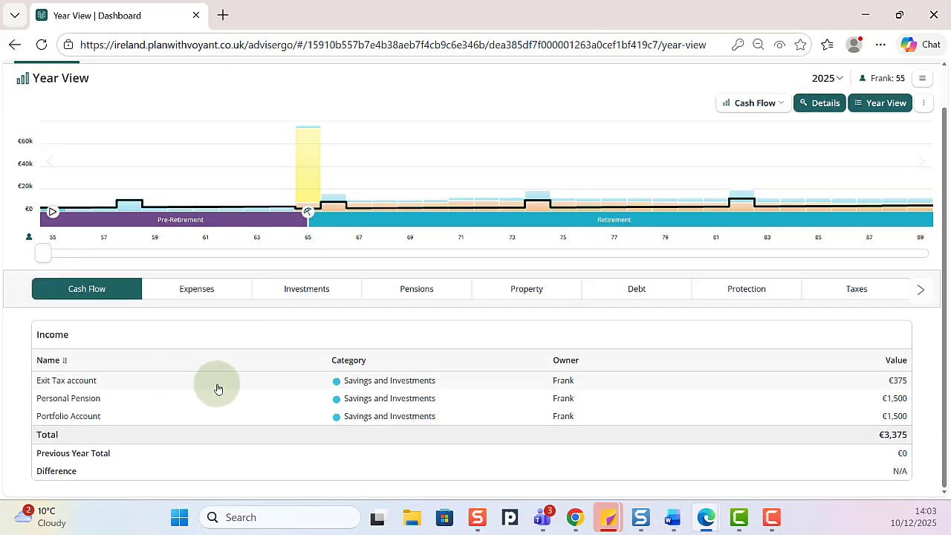
pyautogui.scroll(2, 217, 389)
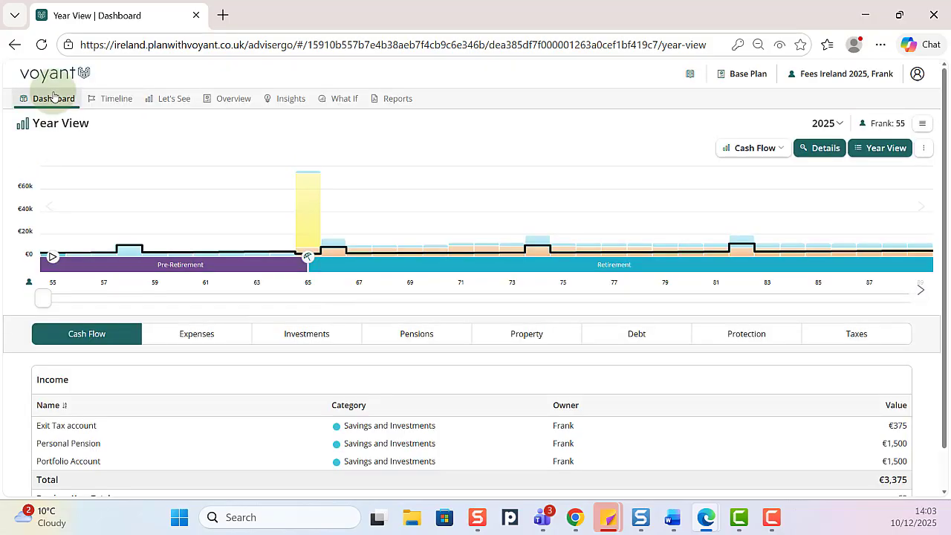
# Step: Open the Portfolio Account from the dashboard and review its basics, growth and fee settings
pyautogui.click(54, 96)
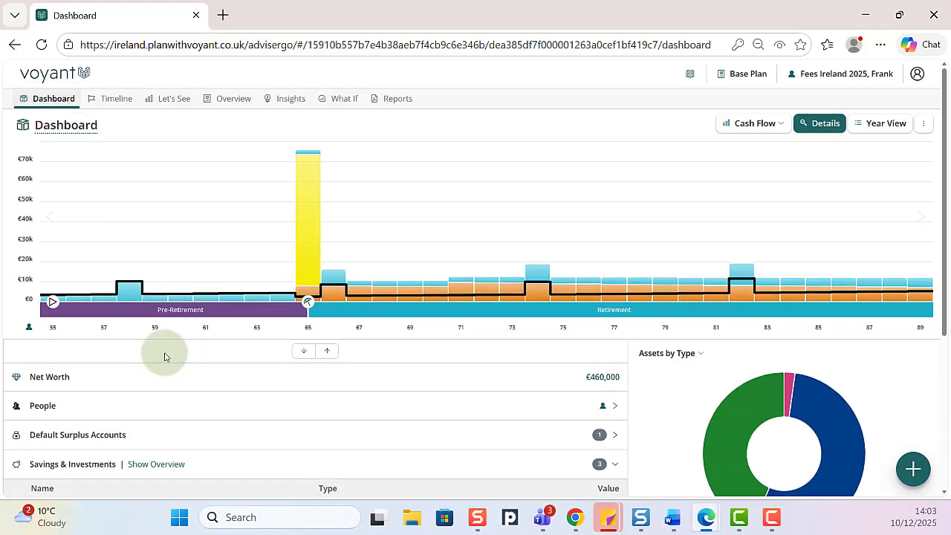
pyautogui.scroll(-3, 166, 352)
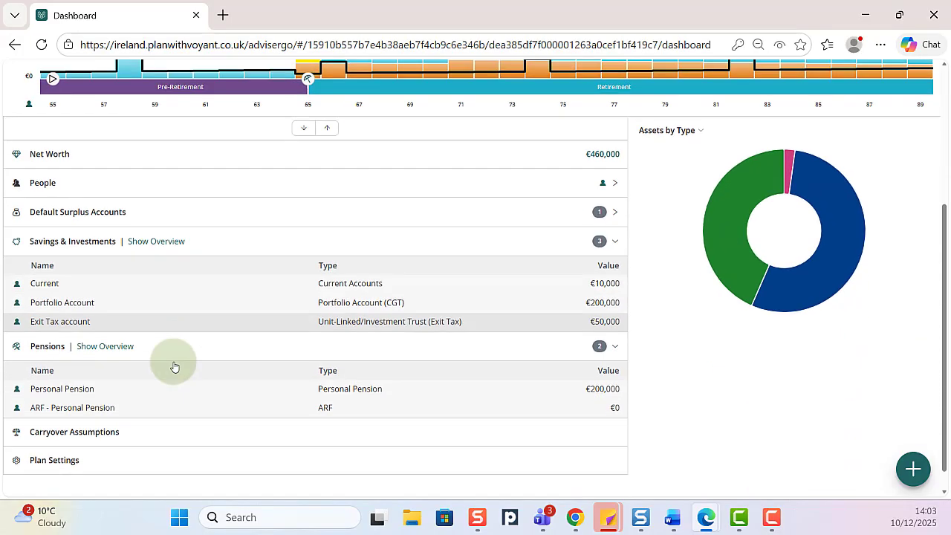
pyautogui.click(163, 307)
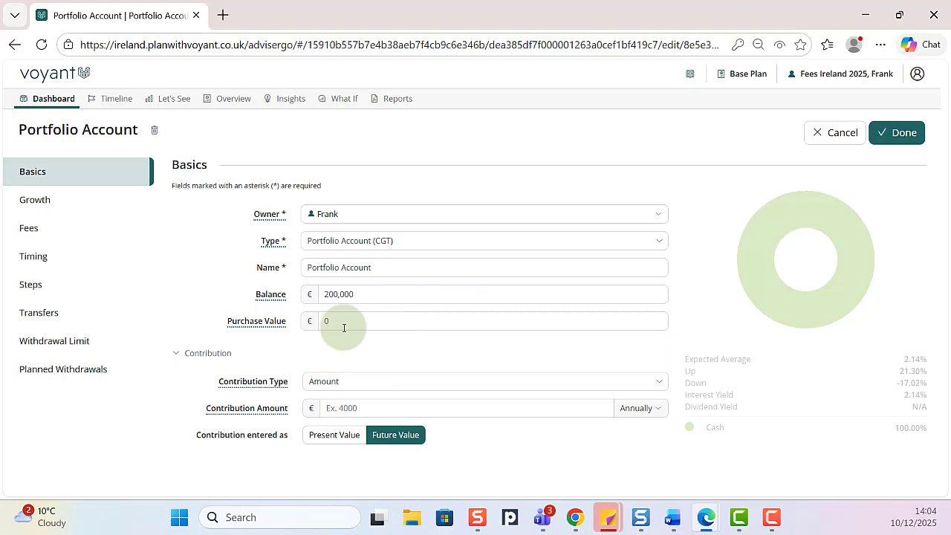
pyautogui.click(48, 199)
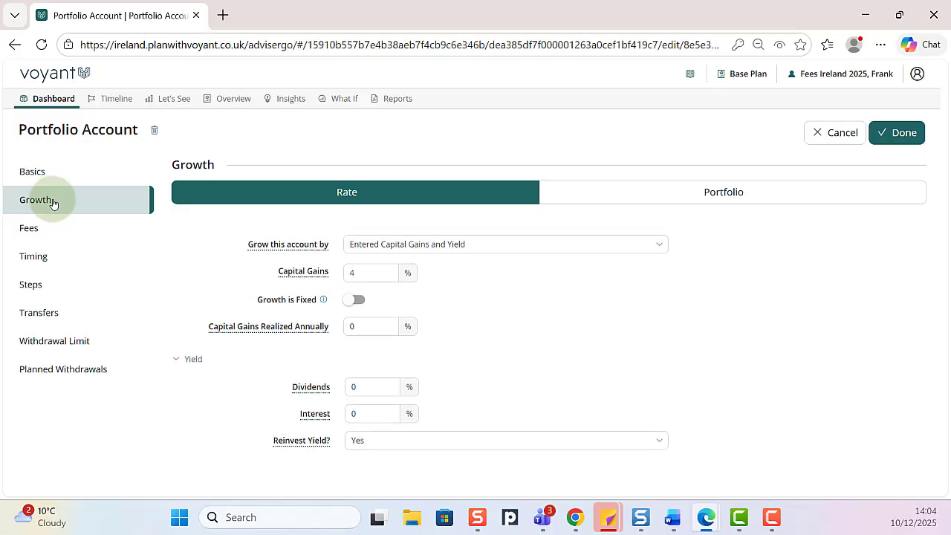
pyautogui.click(46, 228)
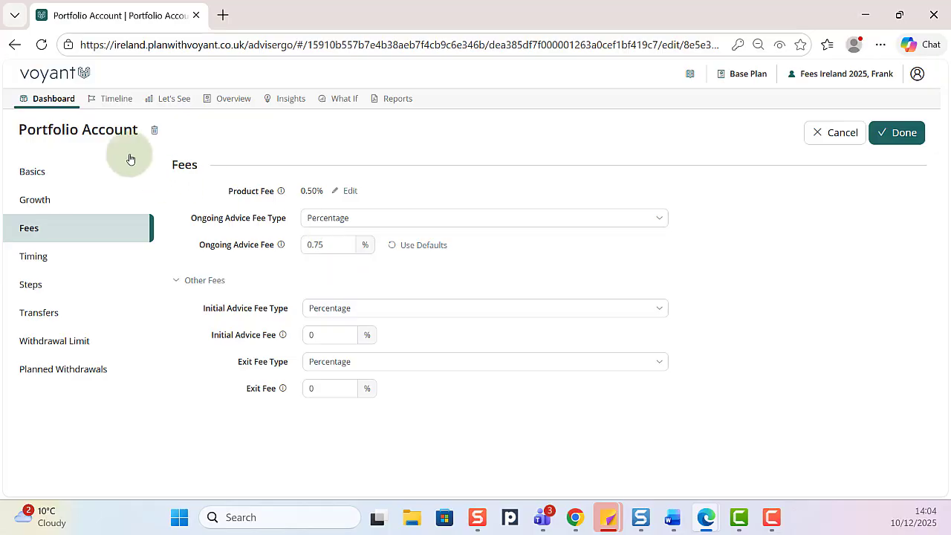
# Step: Collapse the Exit Tax account in the Year View's 2025 investments and examine the Portfolio Account's growth, withdrawal and fee details
pyautogui.click(45, 100)
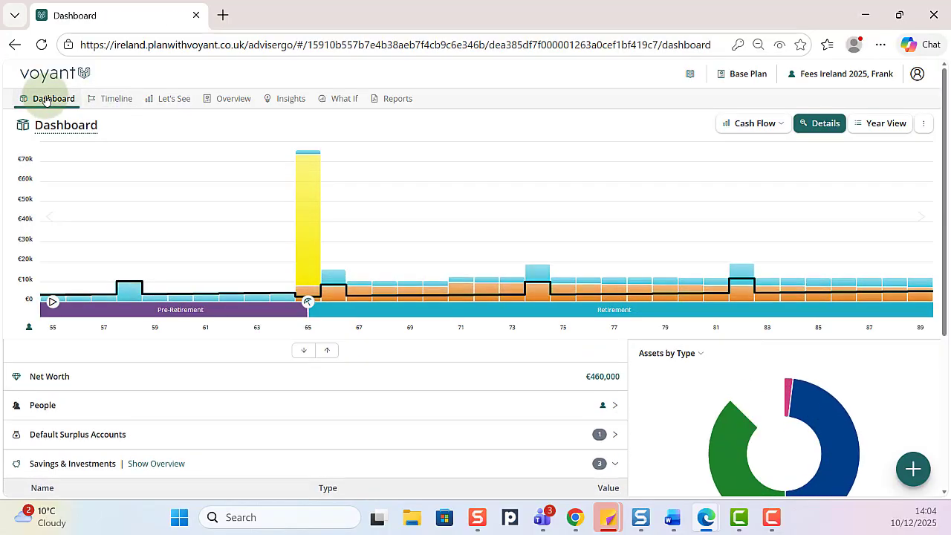
pyautogui.click(893, 127)
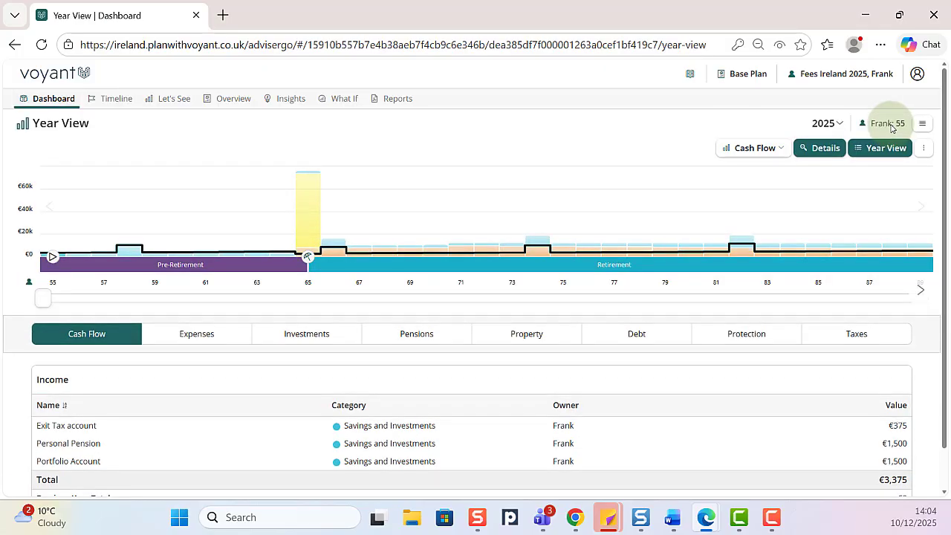
pyautogui.click(332, 335)
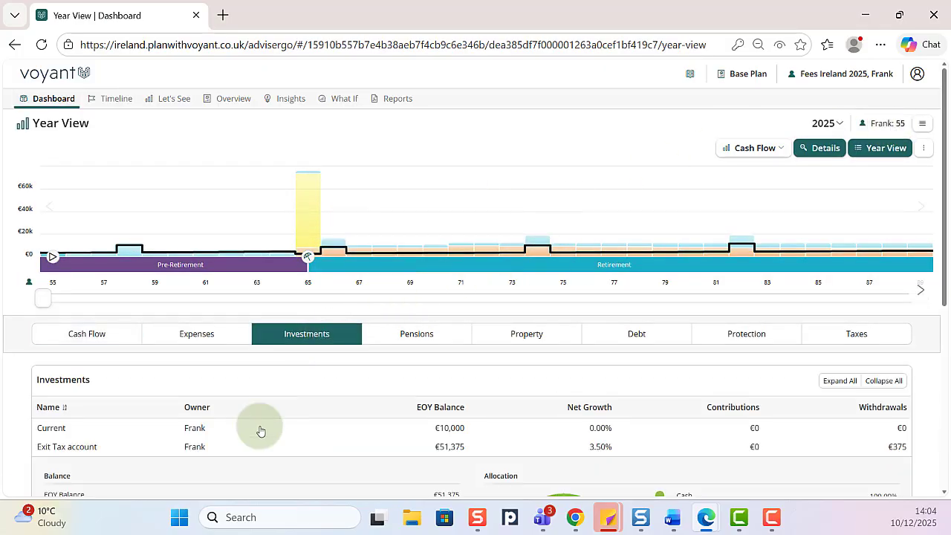
pyautogui.click(219, 455)
pyautogui.scroll(-1, 248, 450)
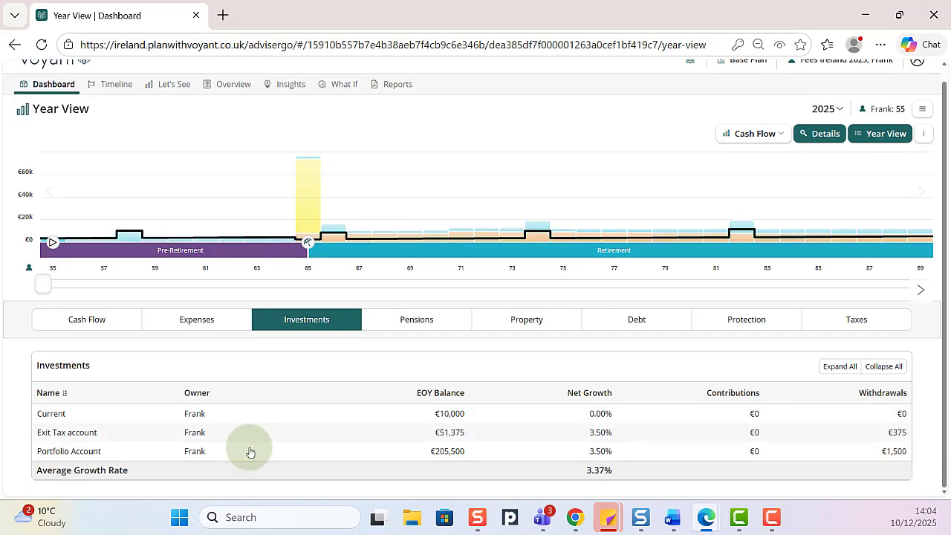
pyautogui.click(250, 452)
pyautogui.scroll(-3, 249, 451)
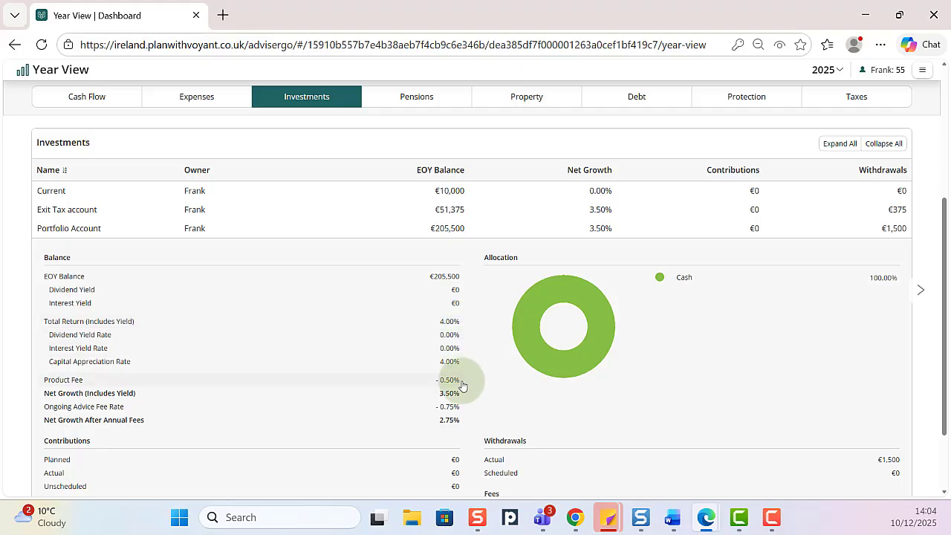
pyautogui.scroll(-2, 607, 393)
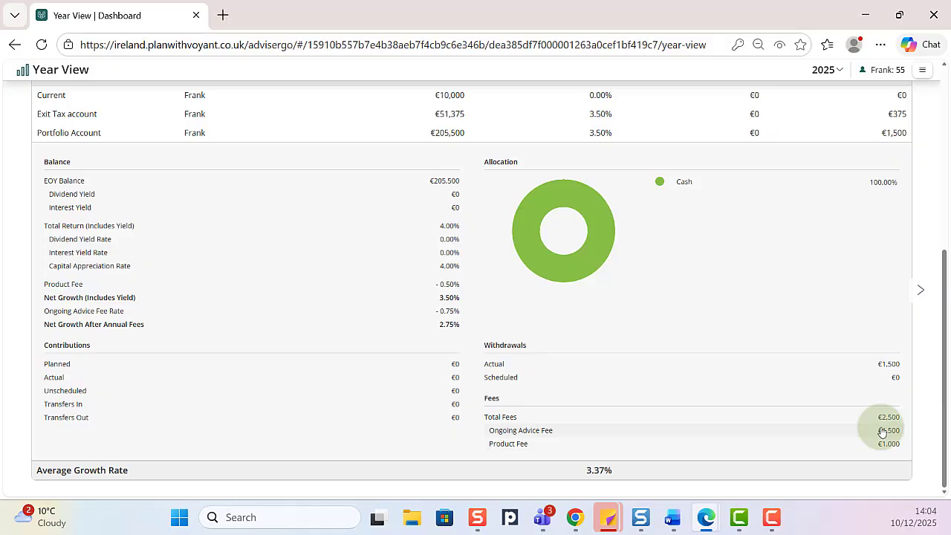
# Step: Check the payment source of the Portfolio Account's ongoing advice fee under expenses, and review the income in the 2025 cash flow
pyautogui.scroll(3, 357, 214)
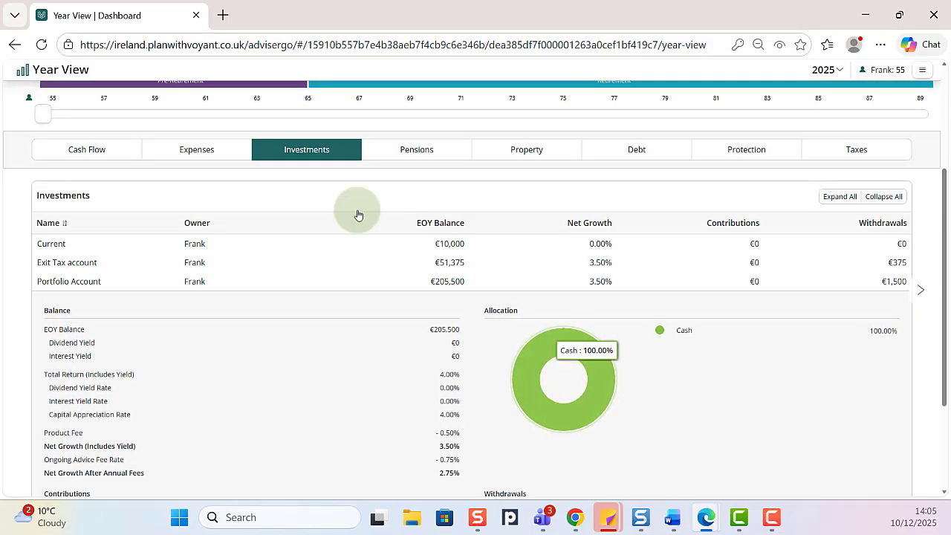
pyautogui.click(222, 146)
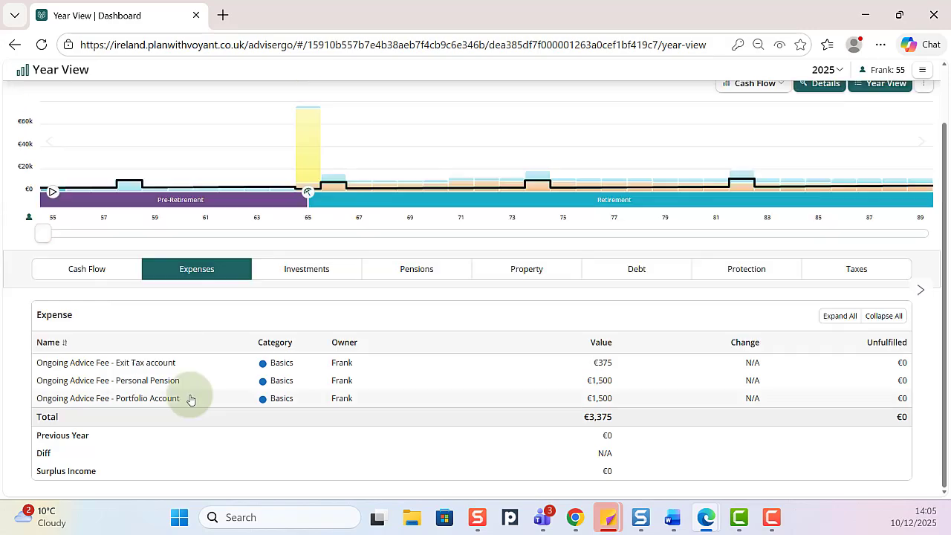
pyautogui.click(190, 400)
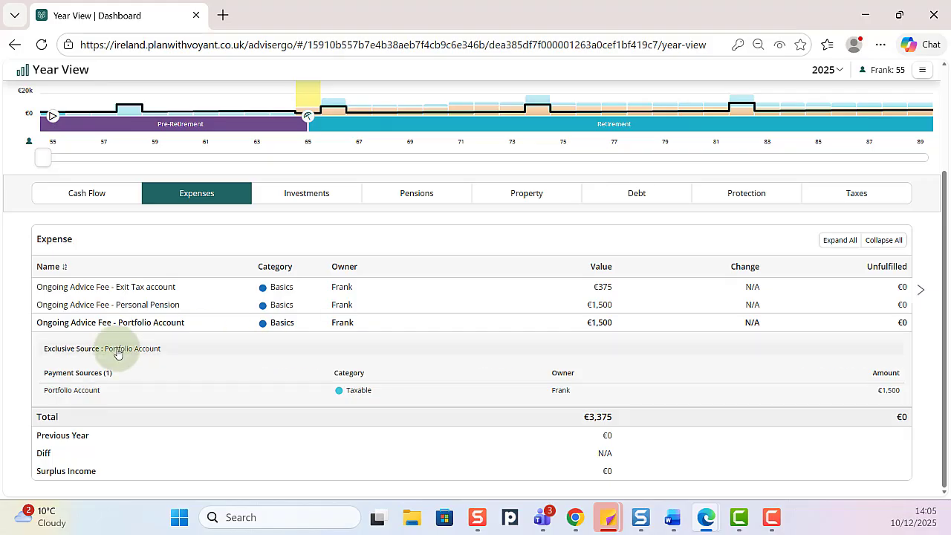
pyautogui.click(87, 192)
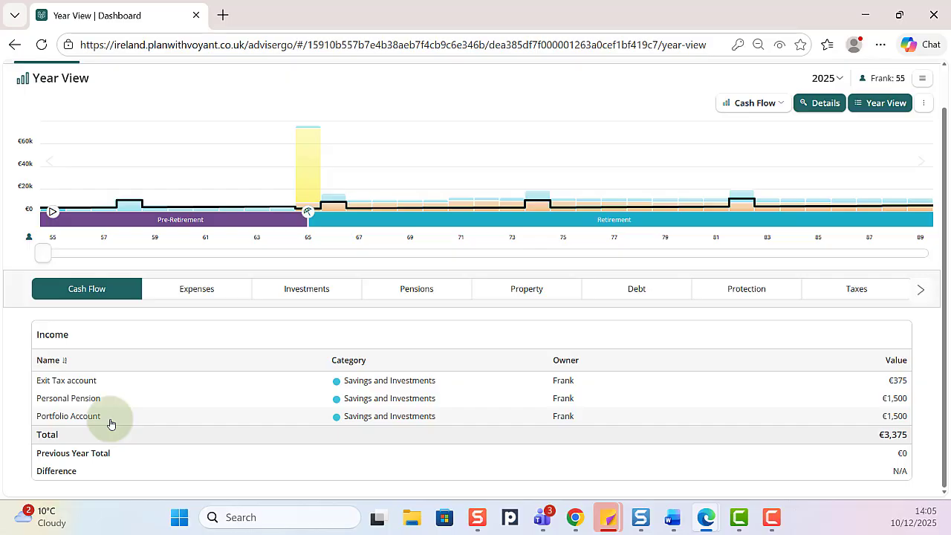
pyautogui.scroll(1, 435, 346)
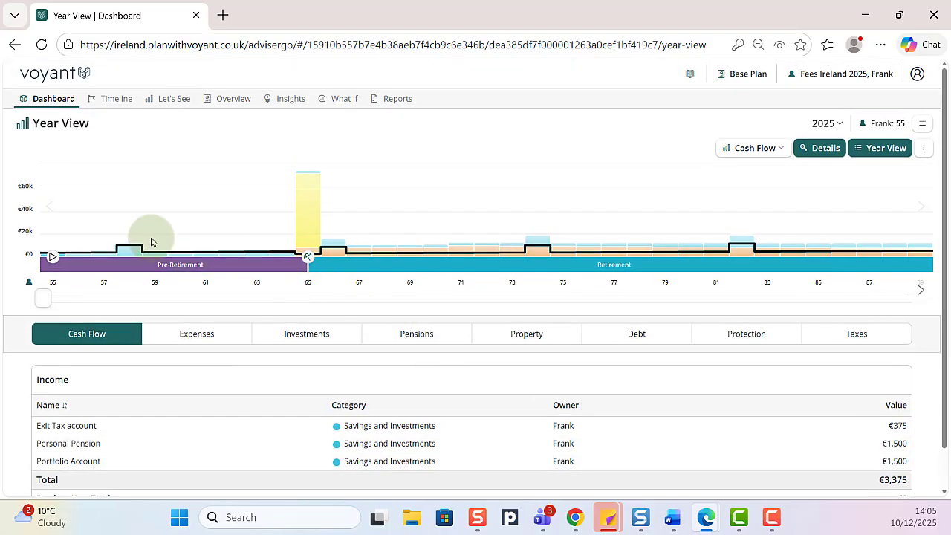
# Step: Switch the dashboard chart from Cash Flow to Taxes and inspect the tax figures for 2025
pyautogui.click(59, 99)
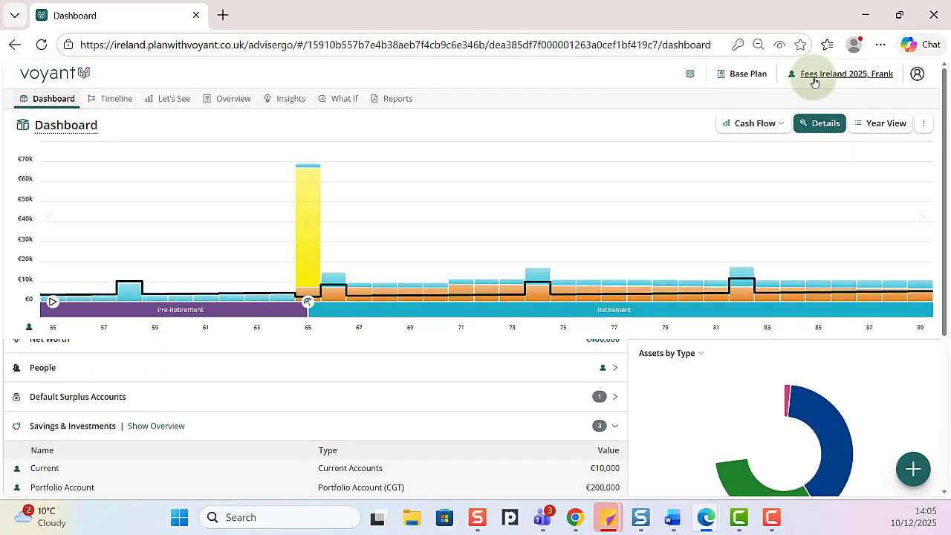
pyautogui.click(778, 128)
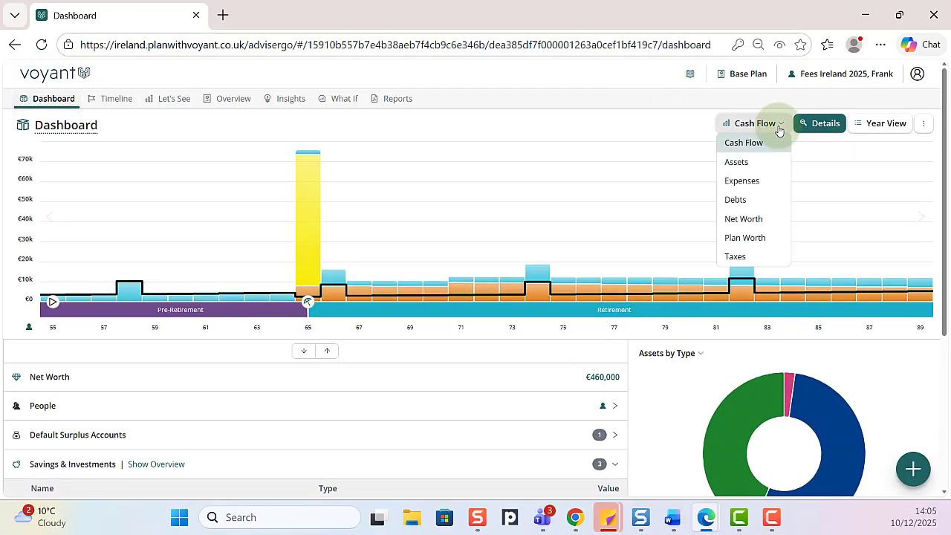
pyautogui.click(748, 255)
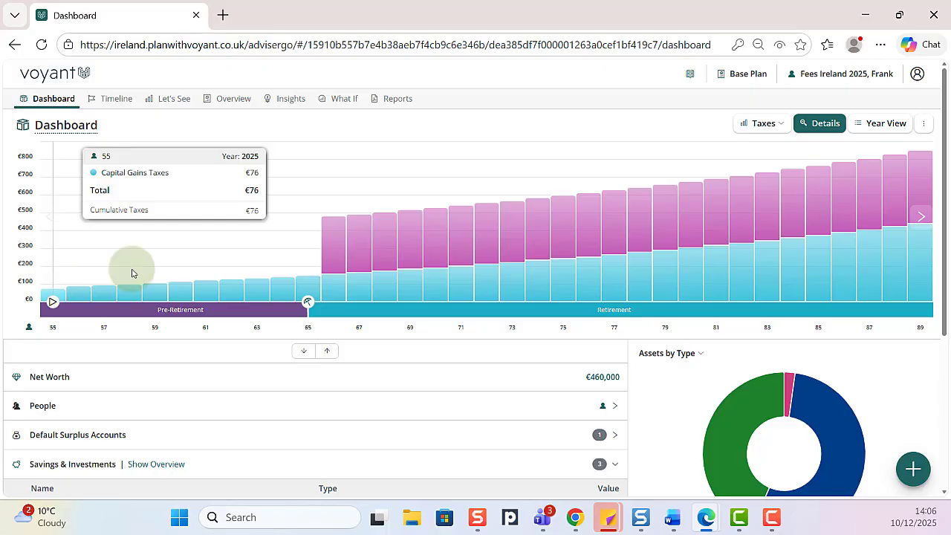
# Step: Examine the 2025 tax details in the Year View, including the capital gains allowance, rate and taxable gains calculation
pyautogui.click(889, 123)
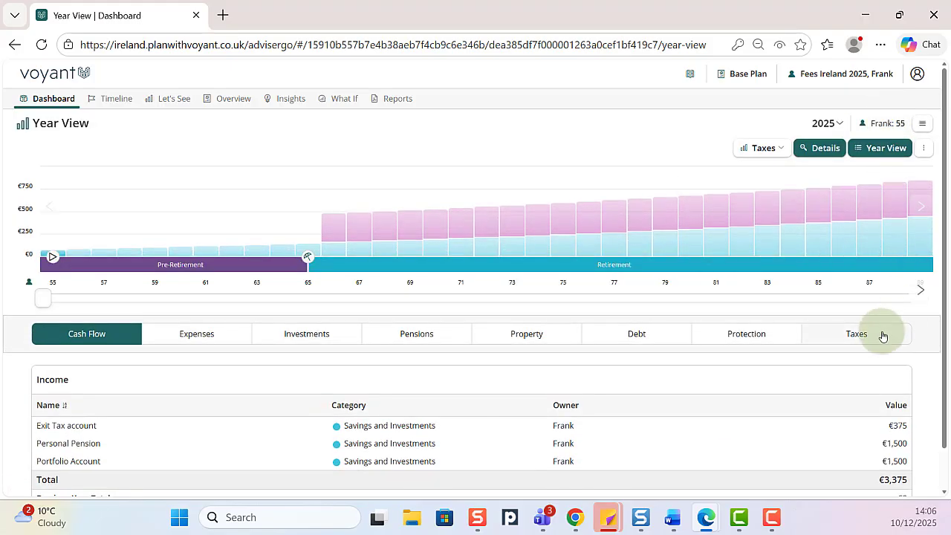
pyautogui.click(882, 335)
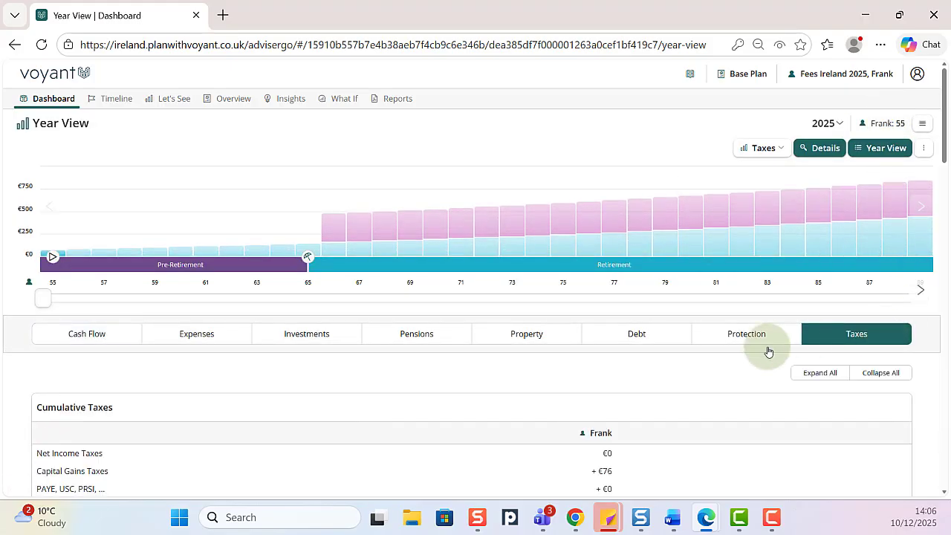
pyautogui.scroll(-3, 719, 376)
pyautogui.scroll(-2, 719, 378)
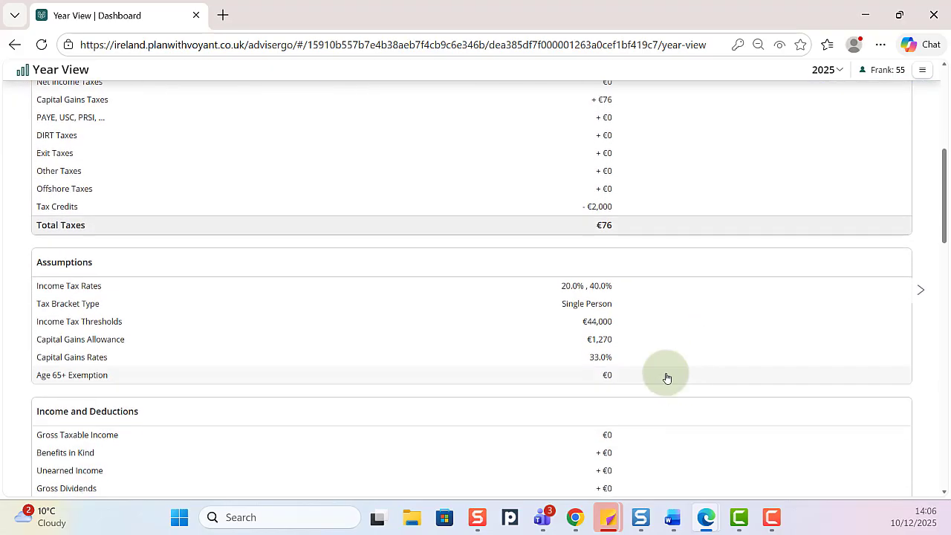
pyautogui.click(617, 341)
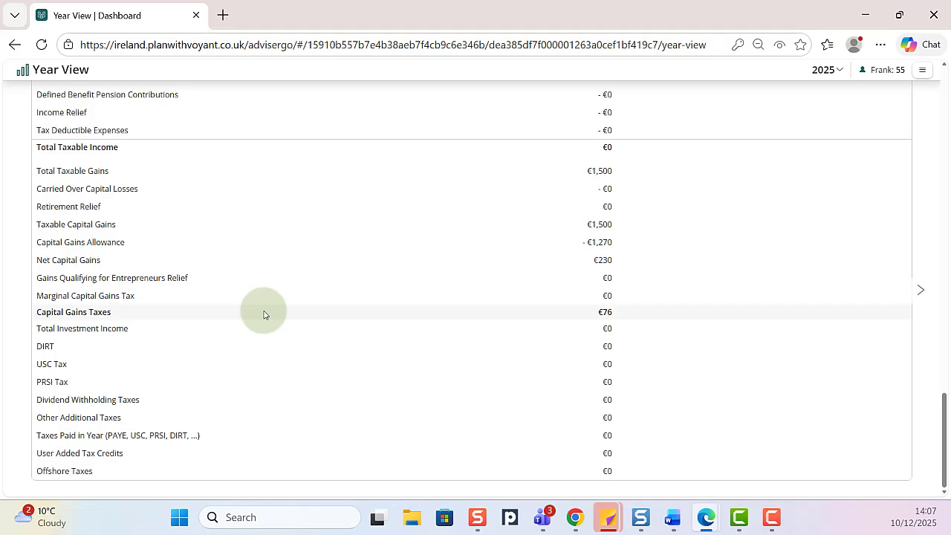
pyautogui.scroll(15, 262, 345)
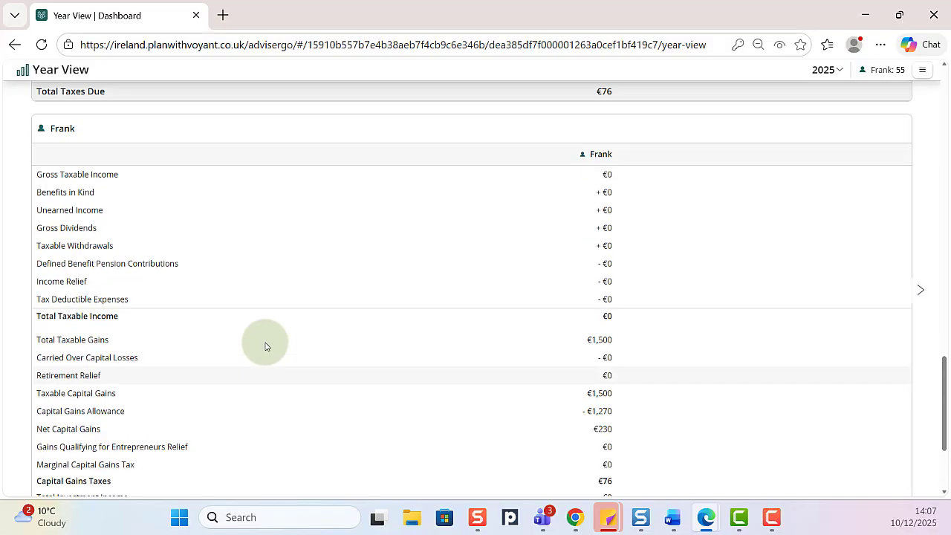
# Step: Show the Year View expenses for 2026 and check for the prior year's tax charge
pyautogui.scroll(10, 265, 346)
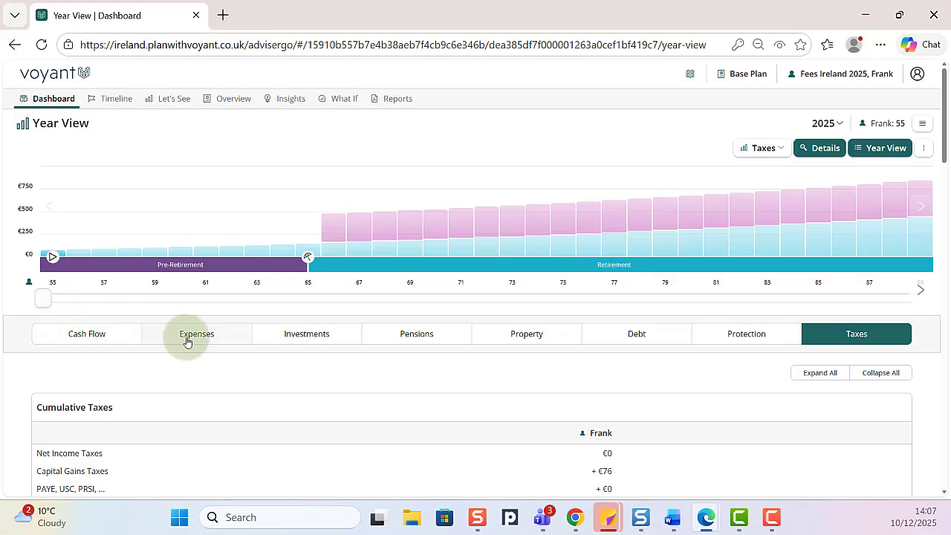
pyautogui.click(187, 333)
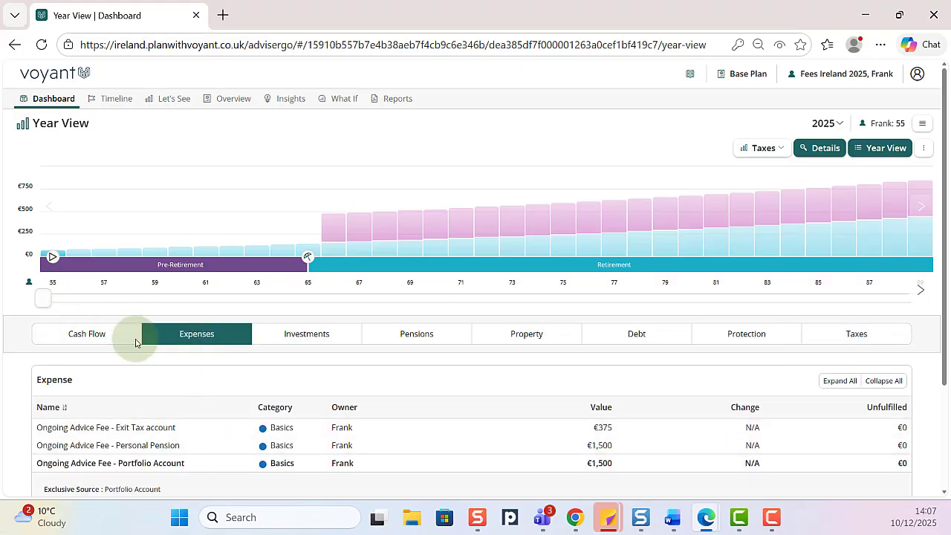
pyautogui.moveTo(42, 301); pyautogui.dragTo(69, 299)
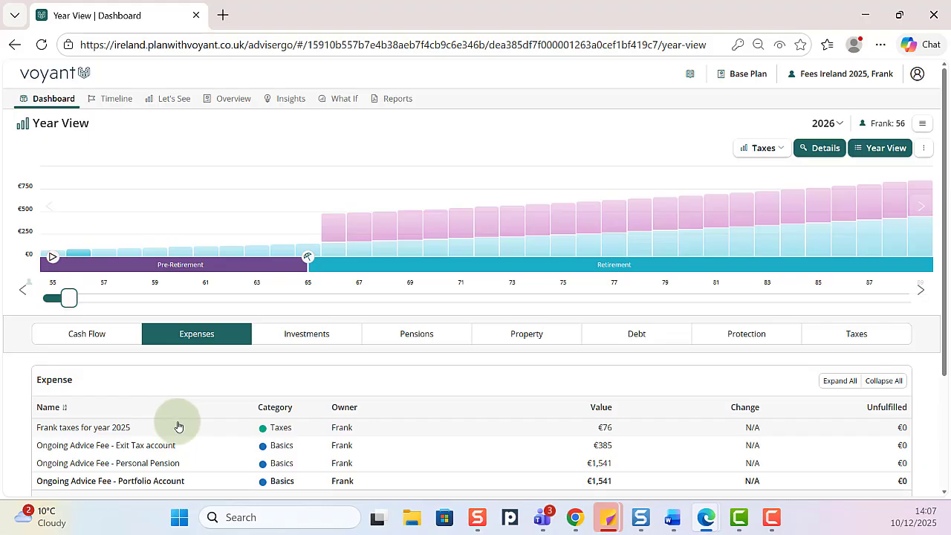
# Step: Open the Personal Pension from the dashboard and review its basics, growth and fee settings
pyautogui.click(59, 97)
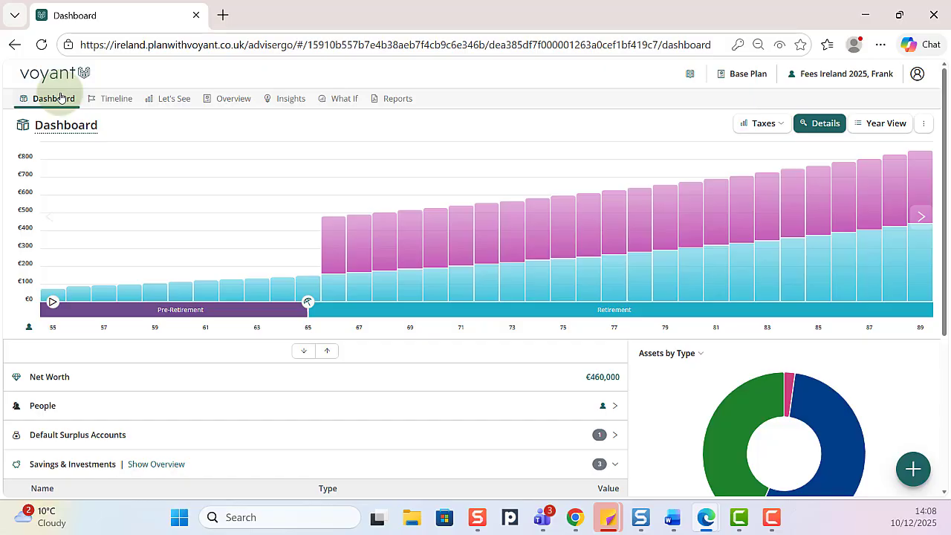
pyautogui.scroll(-4, 180, 329)
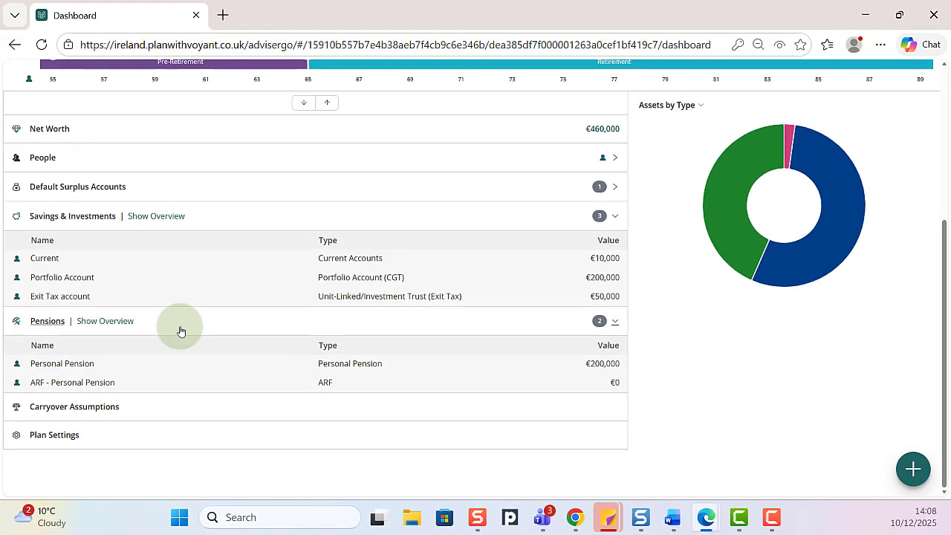
pyautogui.click(128, 364)
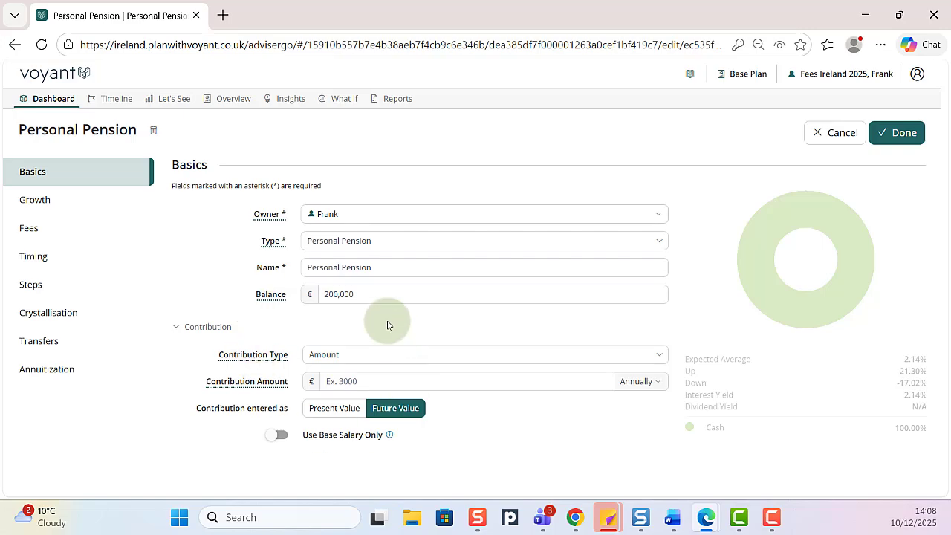
pyautogui.click(77, 201)
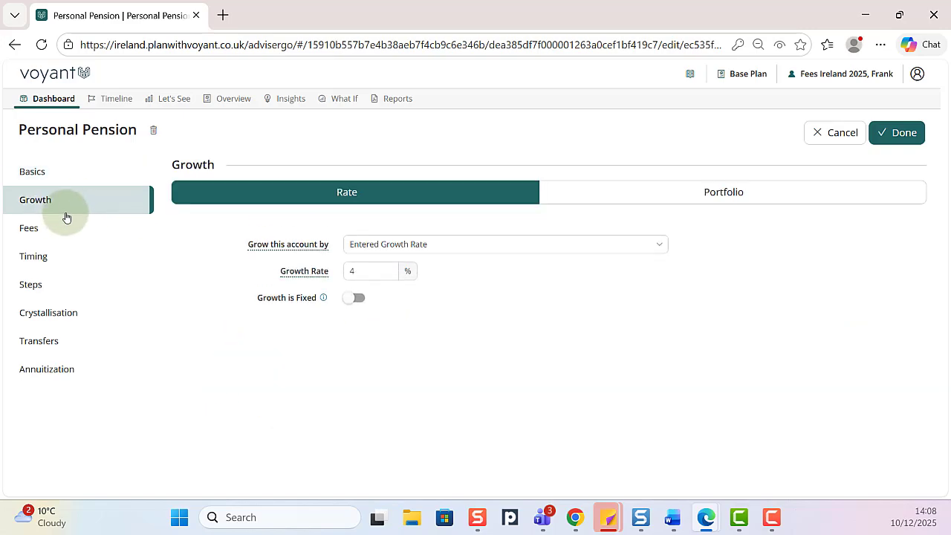
pyautogui.click(46, 227)
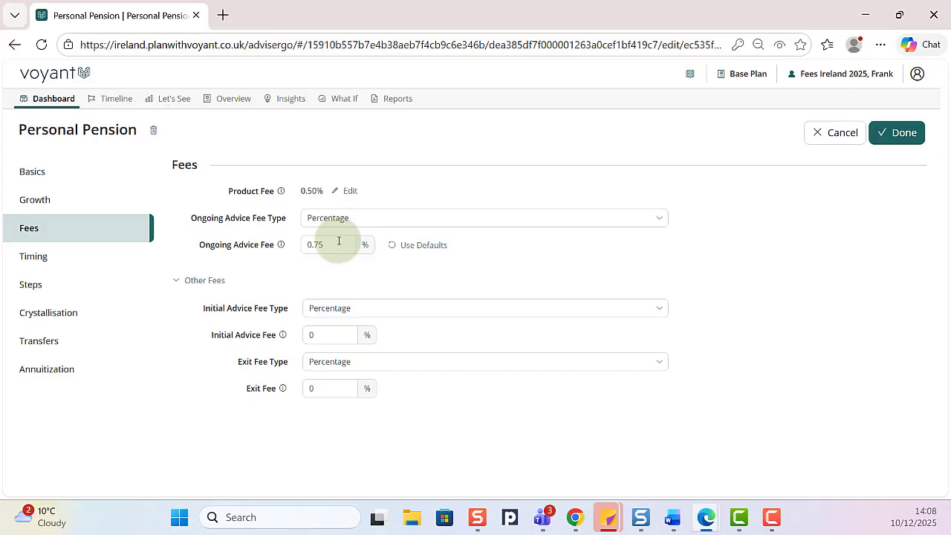
# Step: Expand the Personal Pension in the Year View's 2025 pensions and examine its growth, withdrawal and fee details
pyautogui.click(45, 97)
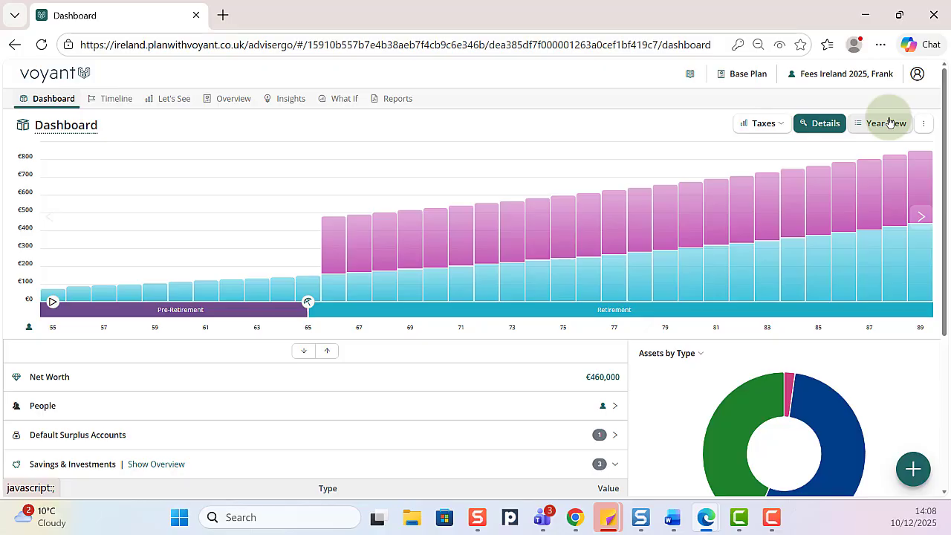
pyautogui.click(889, 122)
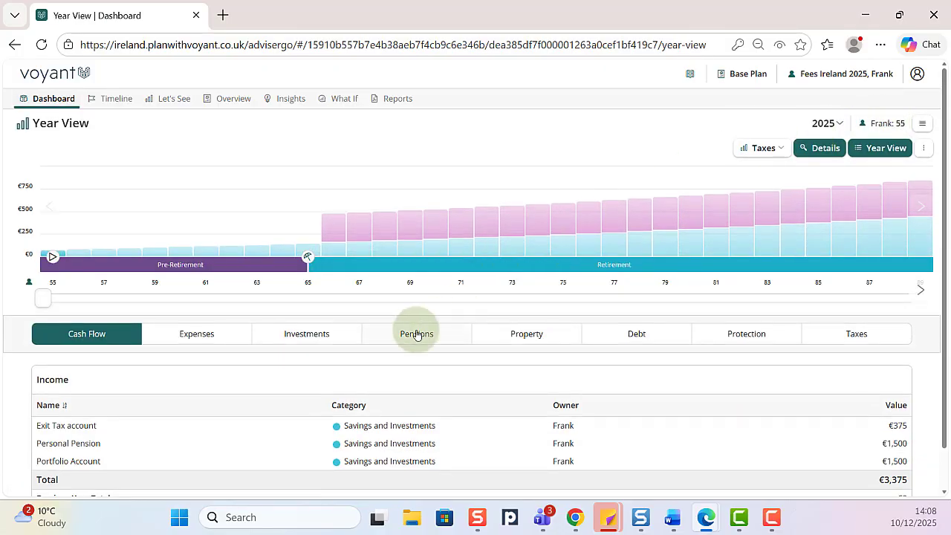
pyautogui.click(417, 334)
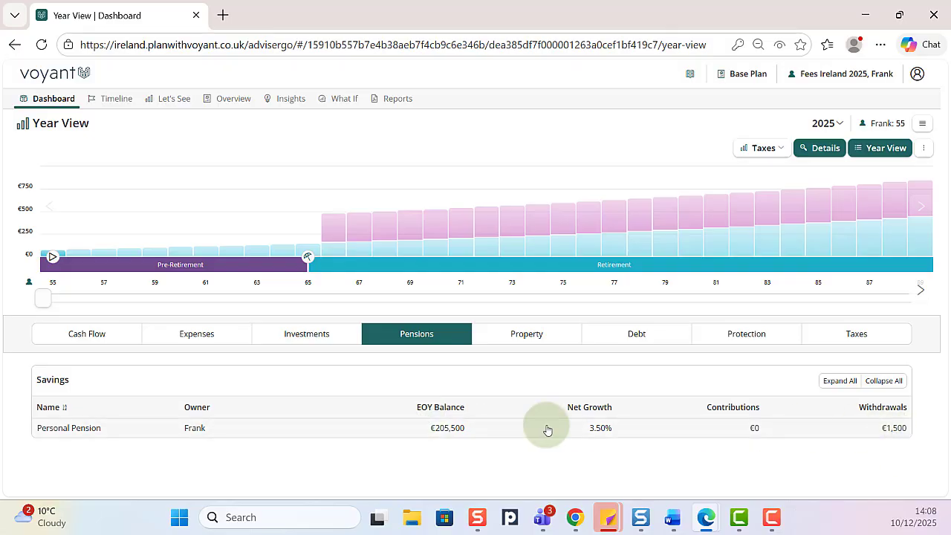
pyautogui.click(471, 427)
pyautogui.scroll(-4, 524, 409)
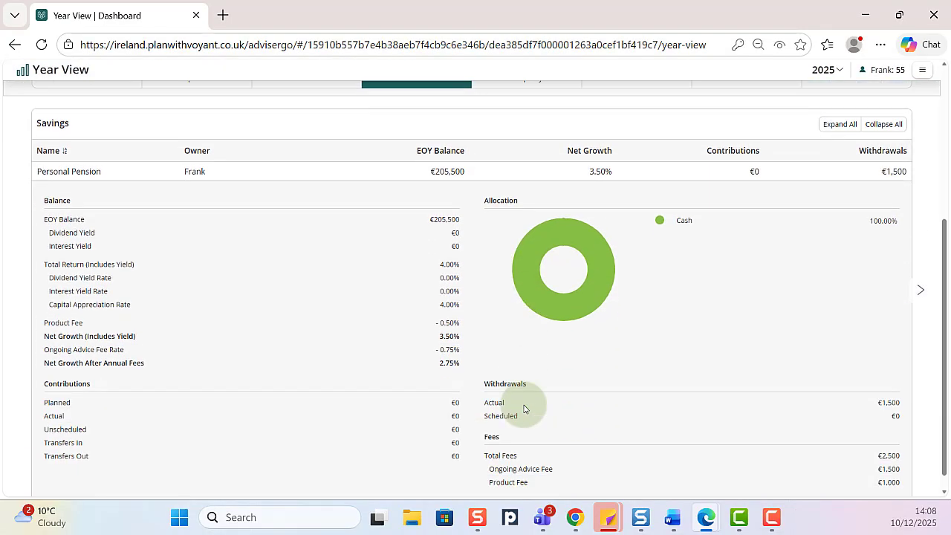
pyautogui.scroll(-1, 524, 409)
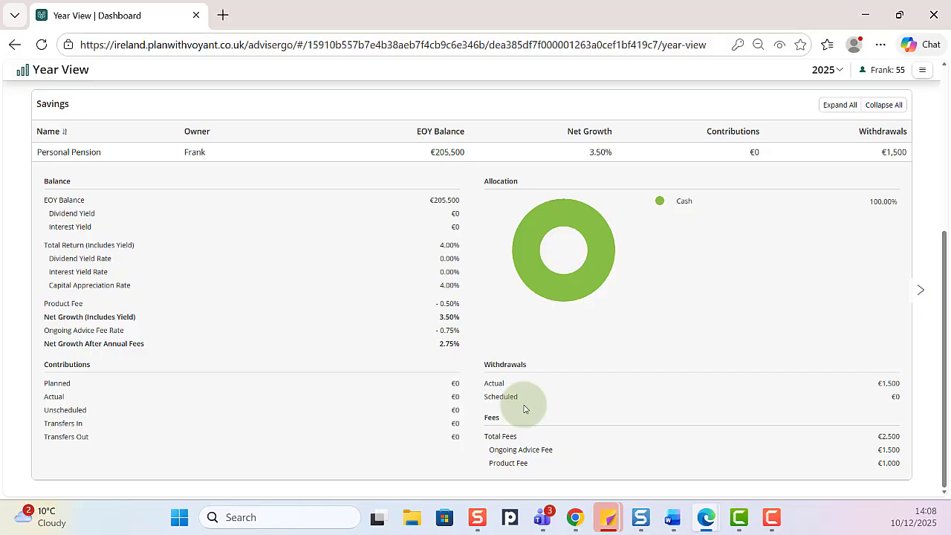
# Step: Check the payment source of the Personal Pension's ongoing advice fee under expenses, and review the 2025 cash flow income
pyautogui.scroll(5, 505, 393)
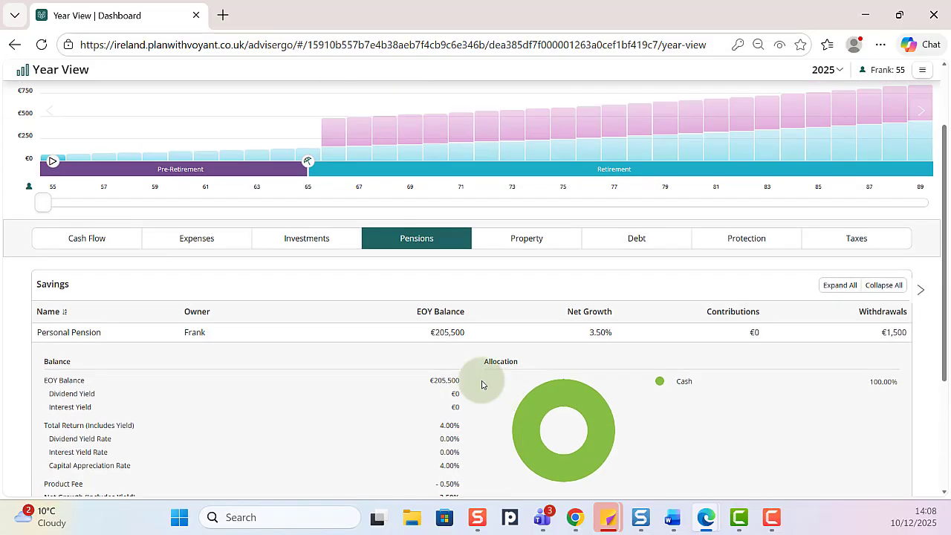
pyautogui.click(193, 333)
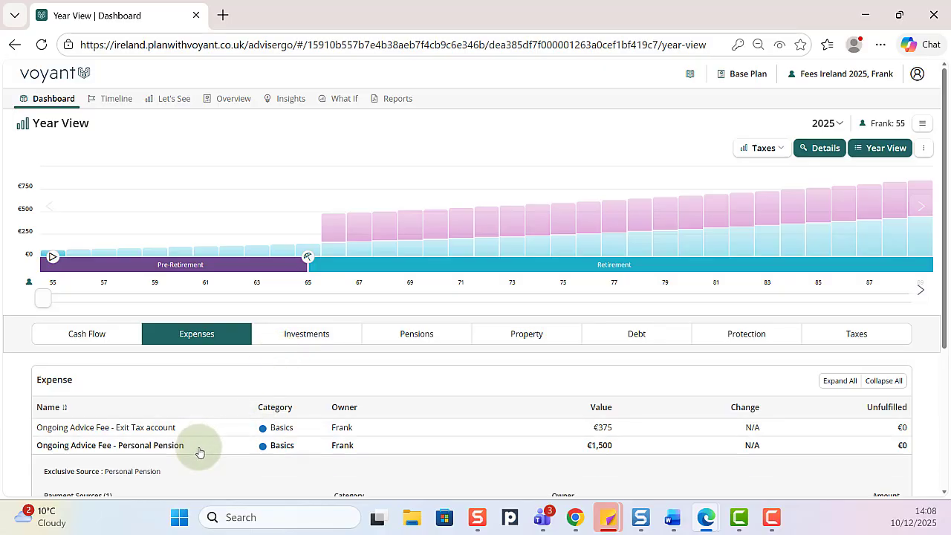
pyautogui.click(98, 331)
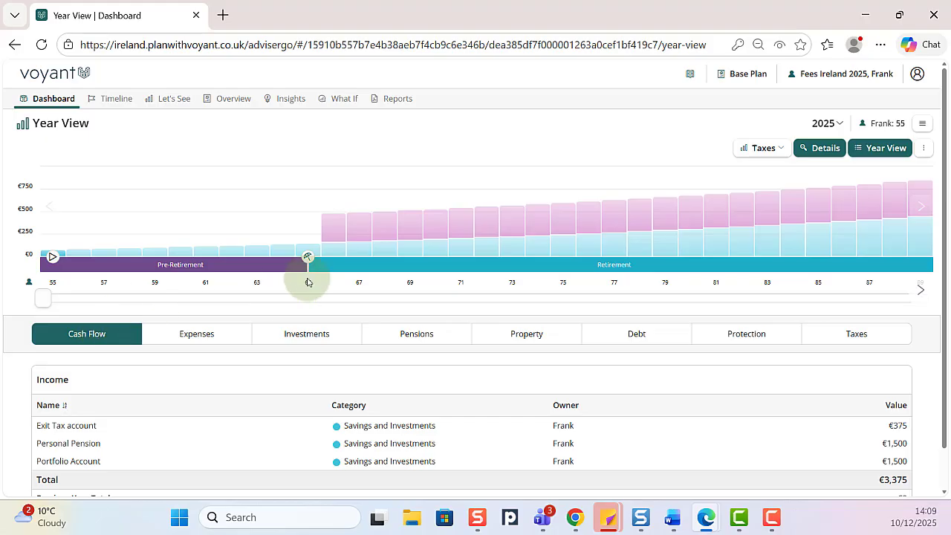
# Step: Return to the 2025 Year View through the dashboard and look through all its tax sections for any tax on the pension withdrawal
pyautogui.click(874, 150)
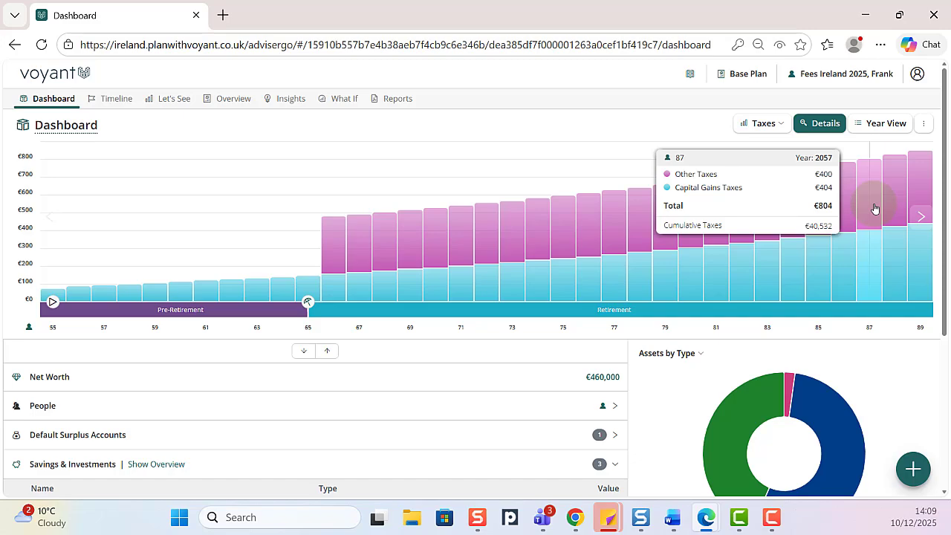
pyautogui.click(888, 124)
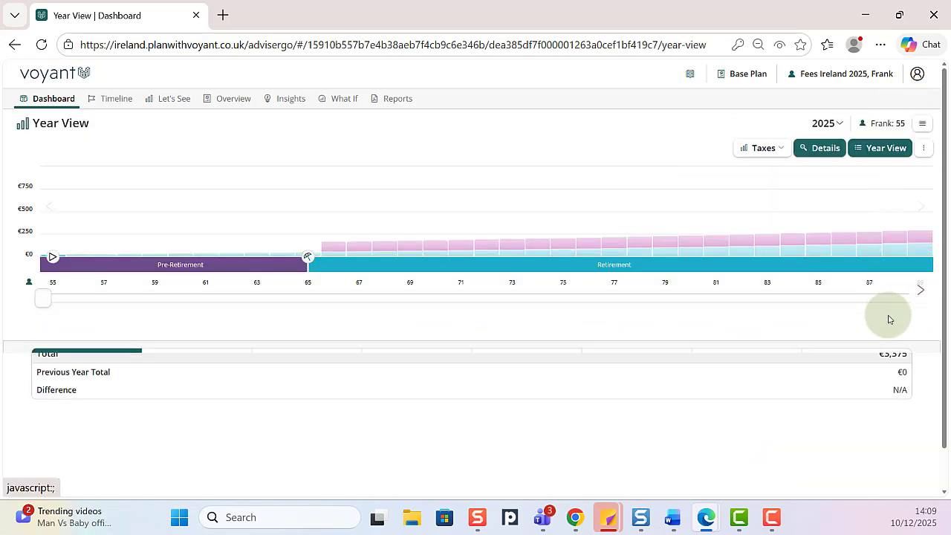
pyautogui.click(865, 334)
pyautogui.scroll(-2, 724, 342)
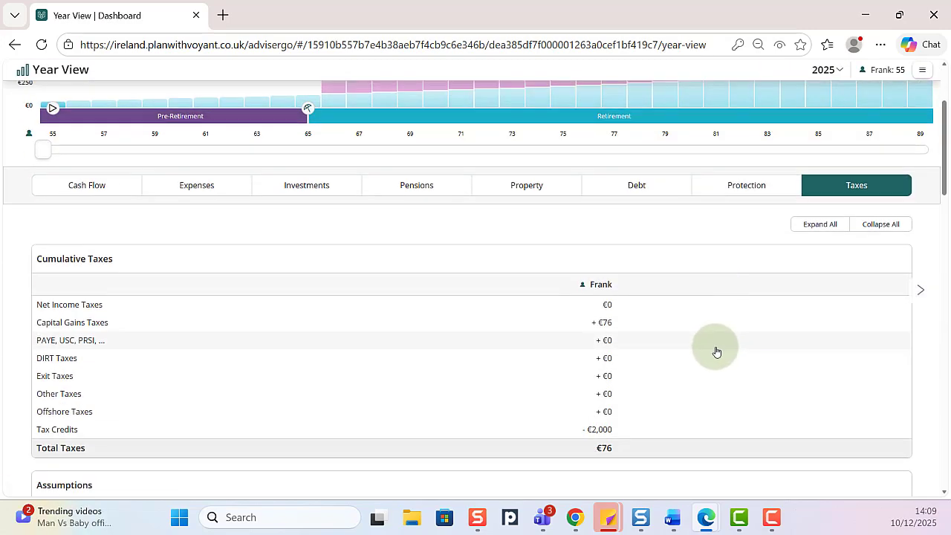
pyautogui.scroll(-10, 716, 351)
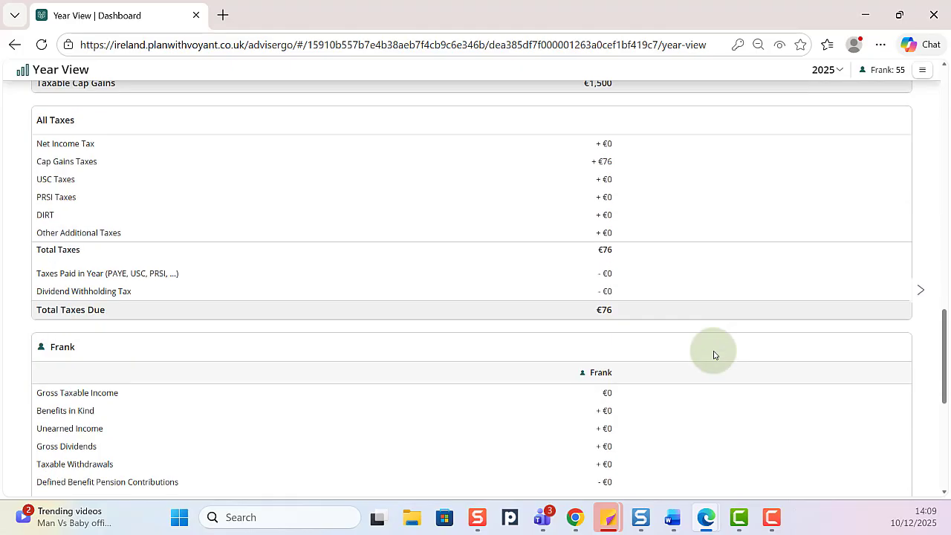
pyautogui.scroll(-5, 714, 355)
pyautogui.scroll(10, 714, 355)
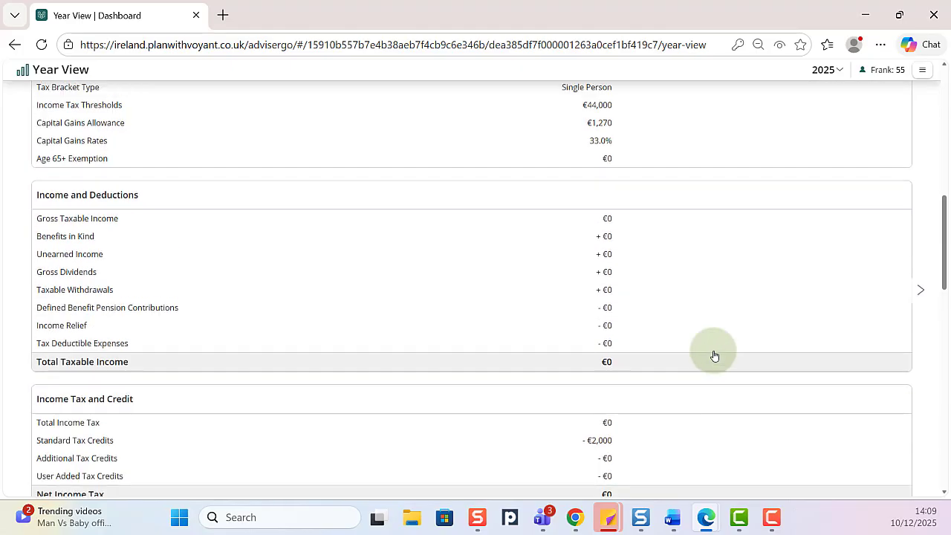
pyautogui.scroll(8, 713, 355)
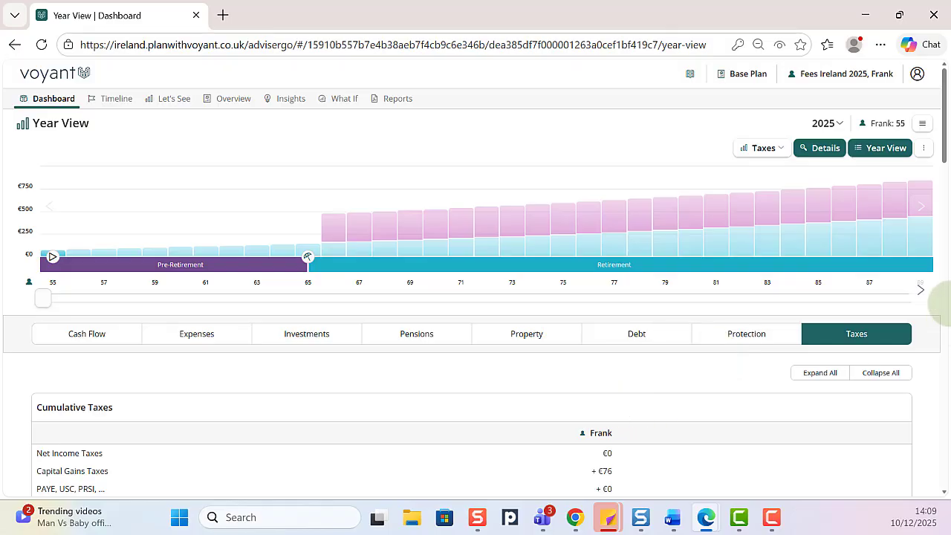
# Step: Open the client file's options to find the support request
pyautogui.click(829, 76)
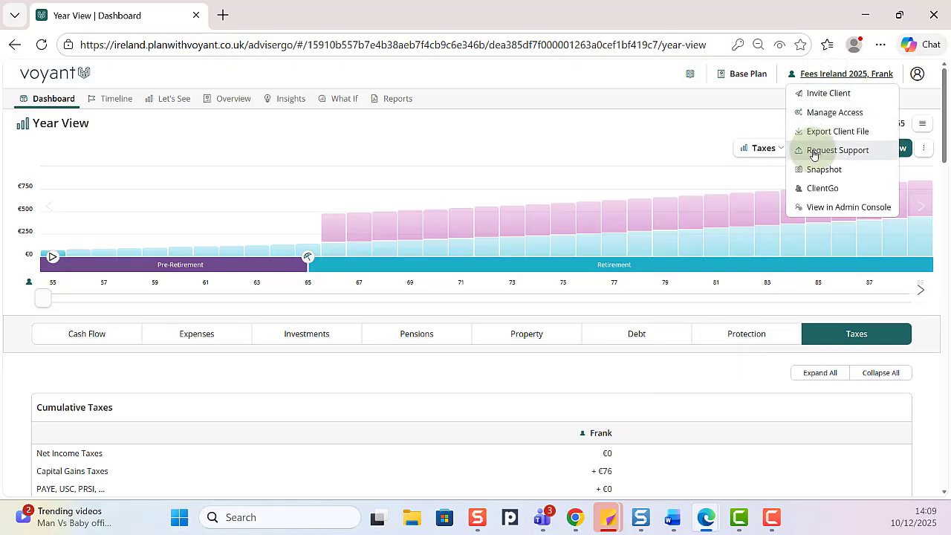